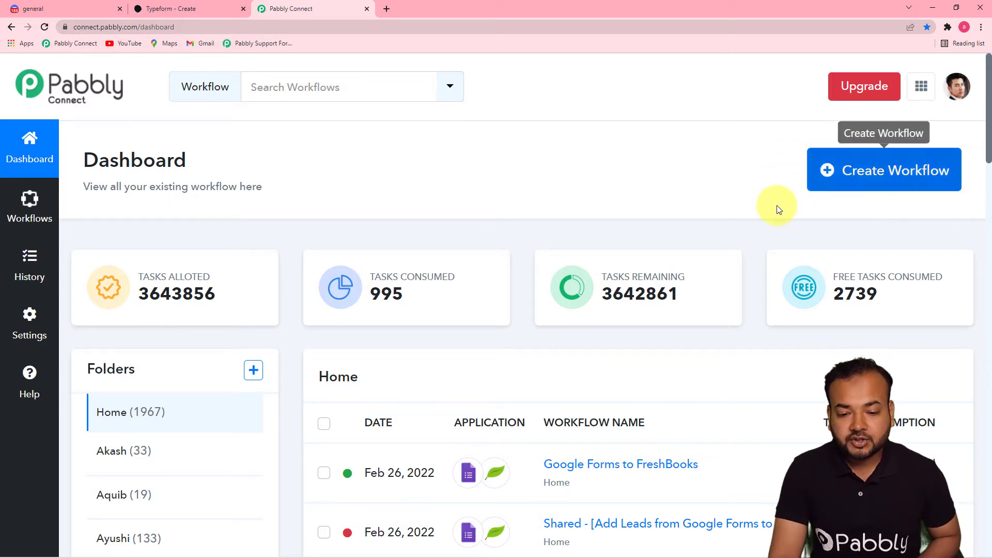
Step: Create a new workflow named 'Send Typeform Responses on Discord Automatically'
click(838, 173)
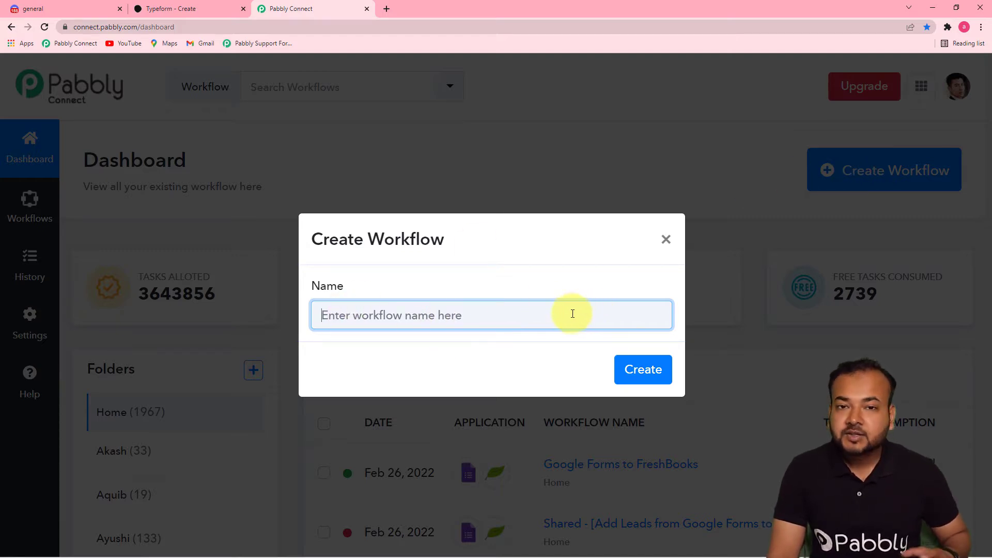
text(Send Typeform Responses on Discord Automatically)
click(547, 371)
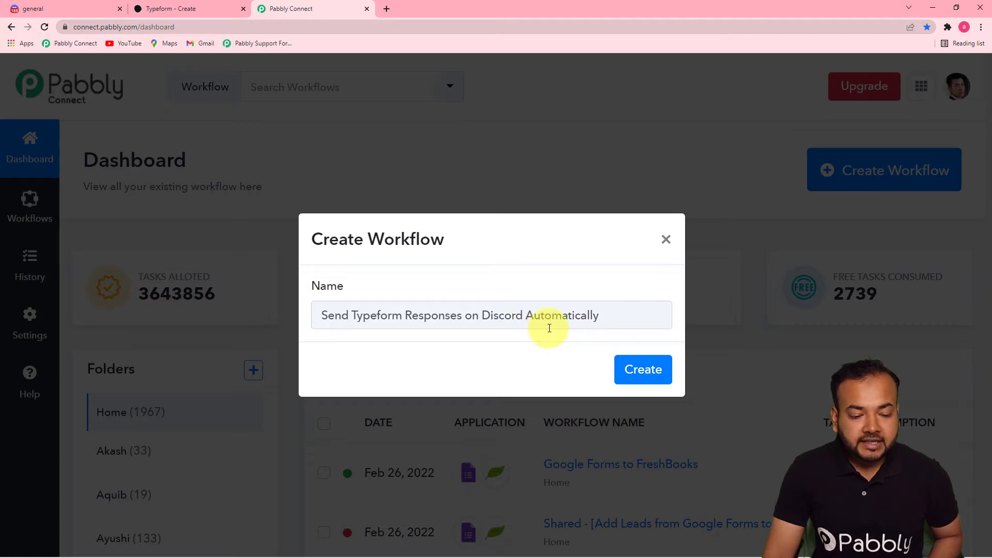
click(644, 376)
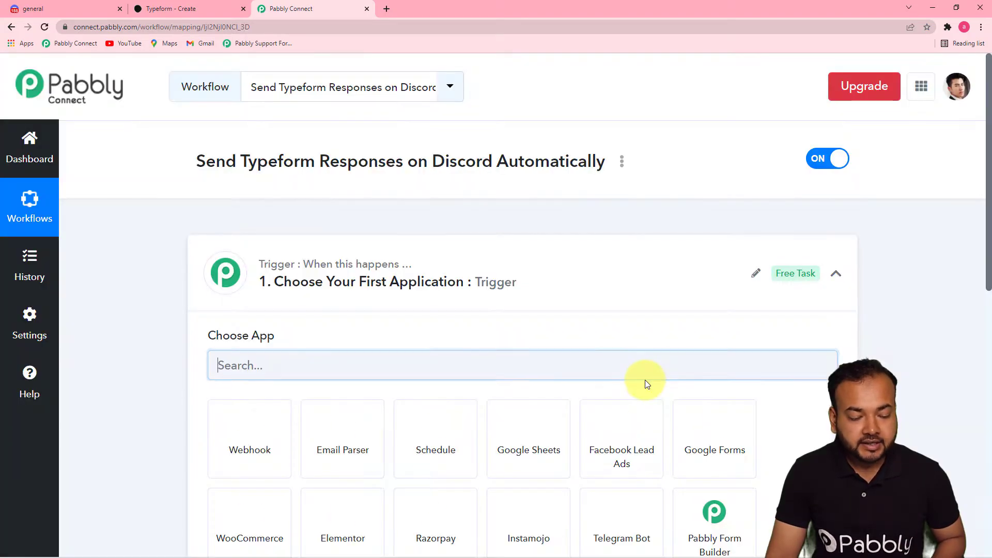
Step: Set the trigger app to Typeform with the New Entry event, then begin connecting an account
click(838, 279)
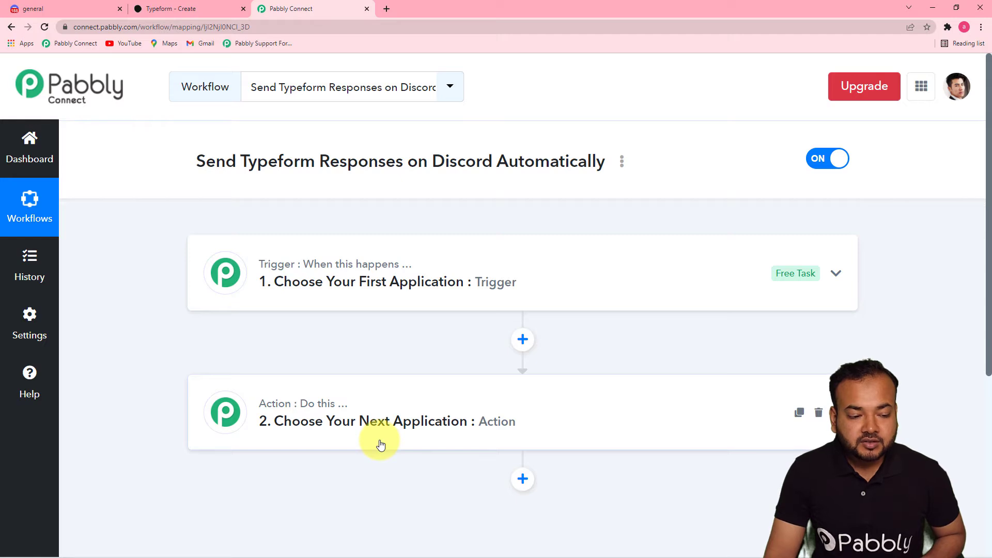
mouse_move(300, 407)
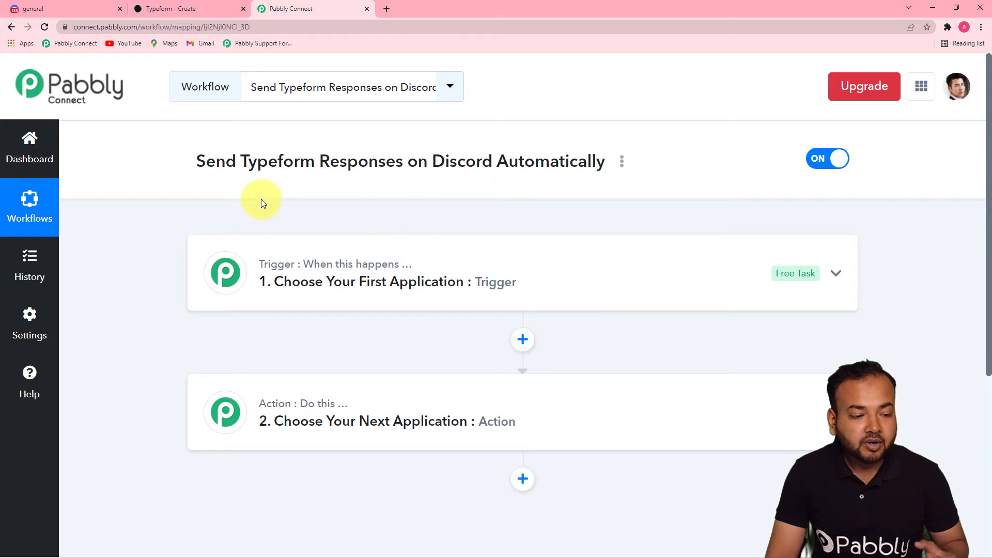
click(316, 278)
scroll(233, 335, down, 2)
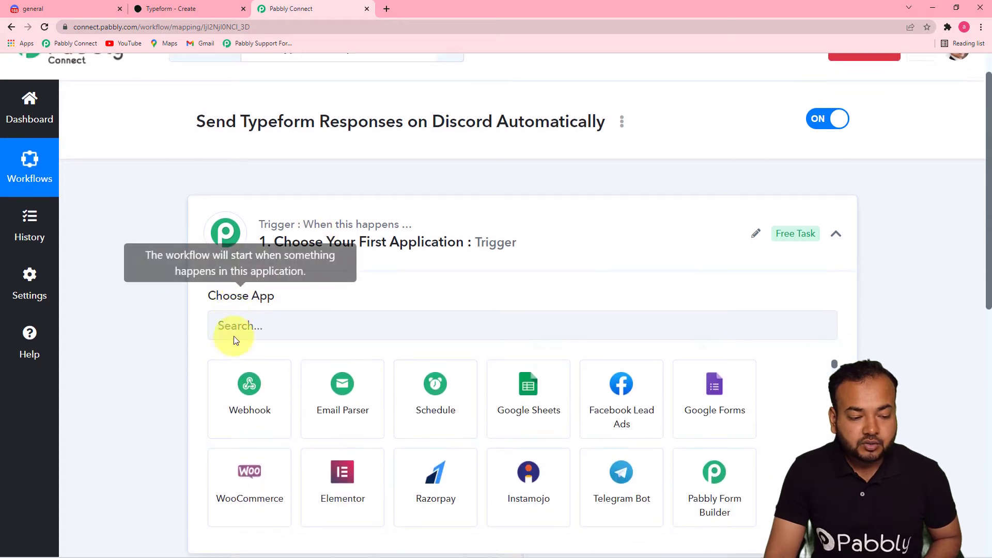
click(262, 275)
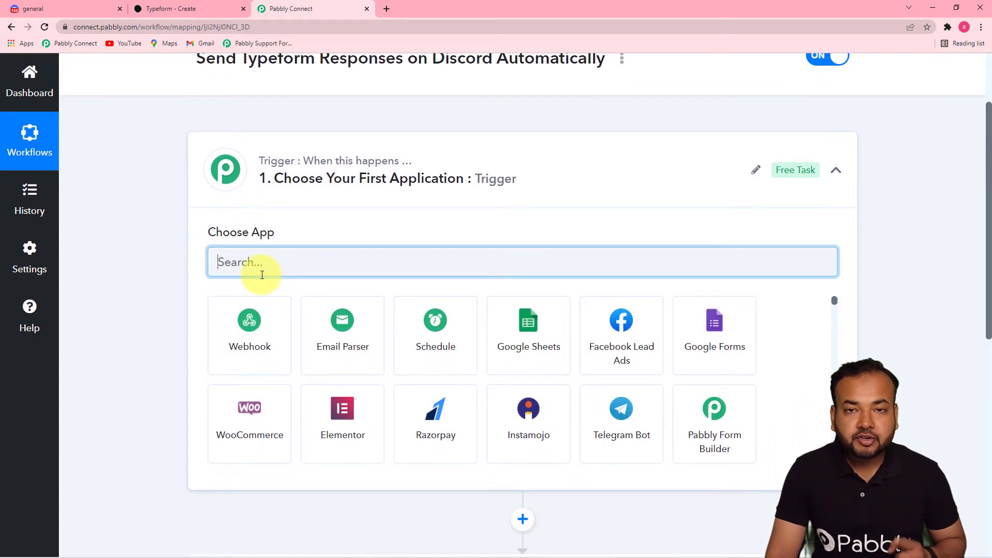
text(typ)
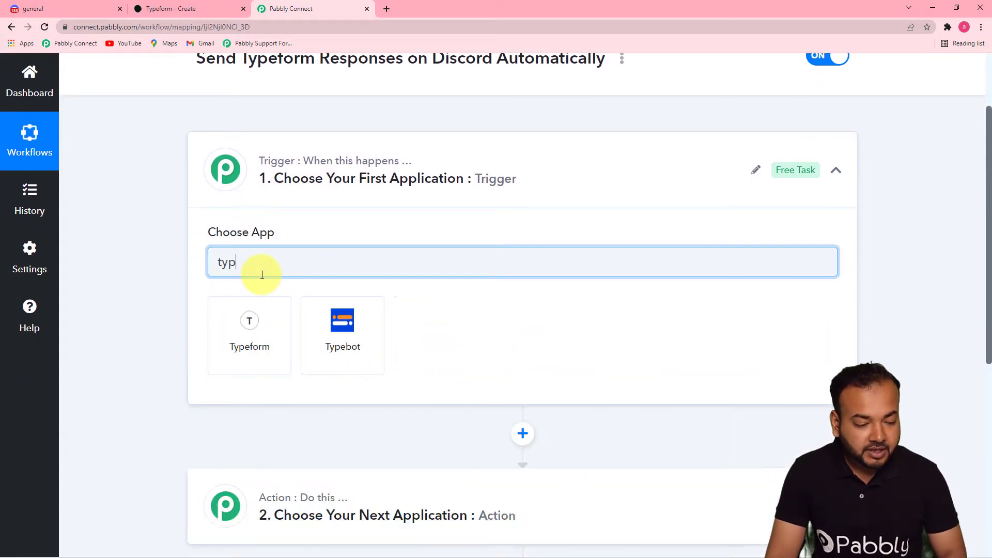
click(243, 339)
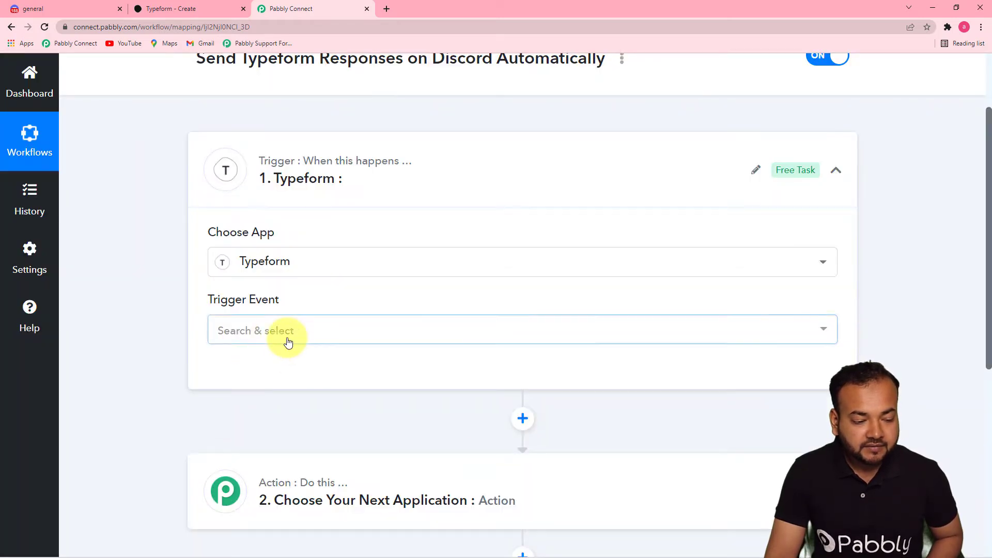
click(288, 337)
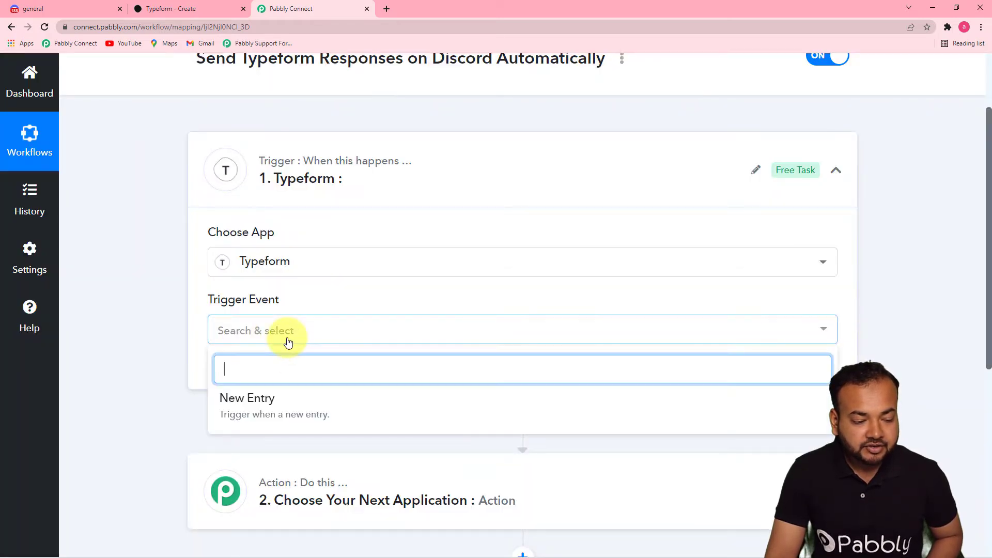
click(265, 405)
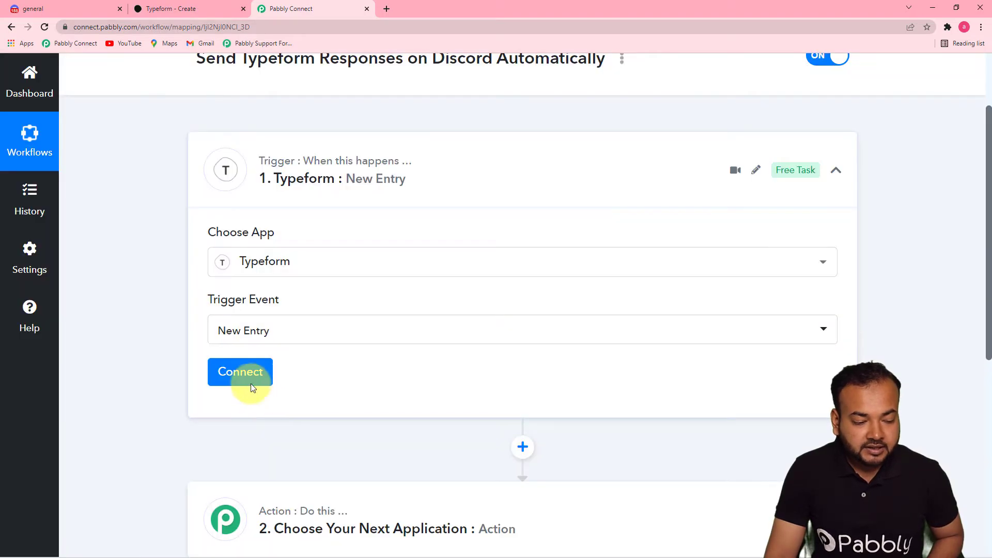
click(250, 382)
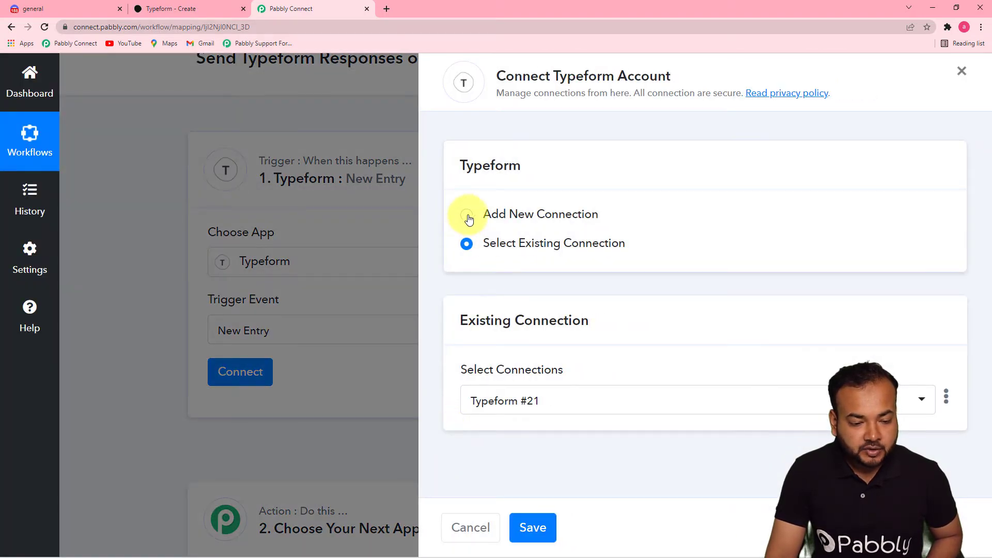
Step: Add a new Typeform connection and accept Pabbly Connect's access in the authorization popup
click(466, 215)
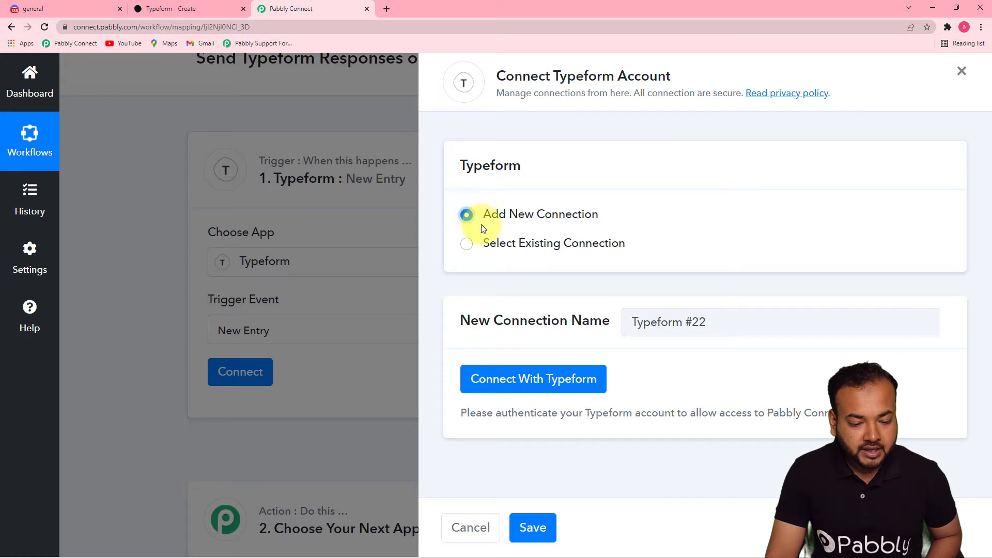
click(505, 381)
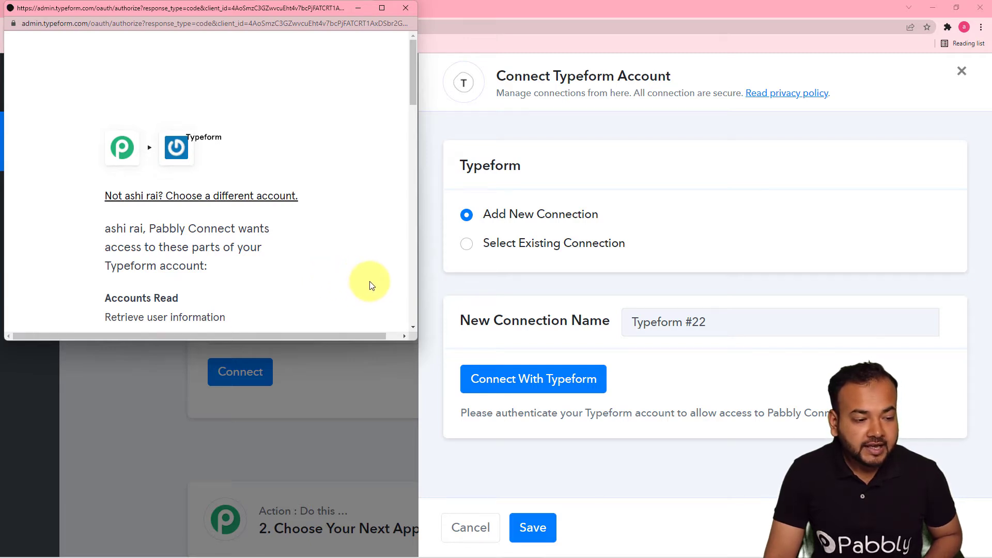
drag(252, 8, 460, 30)
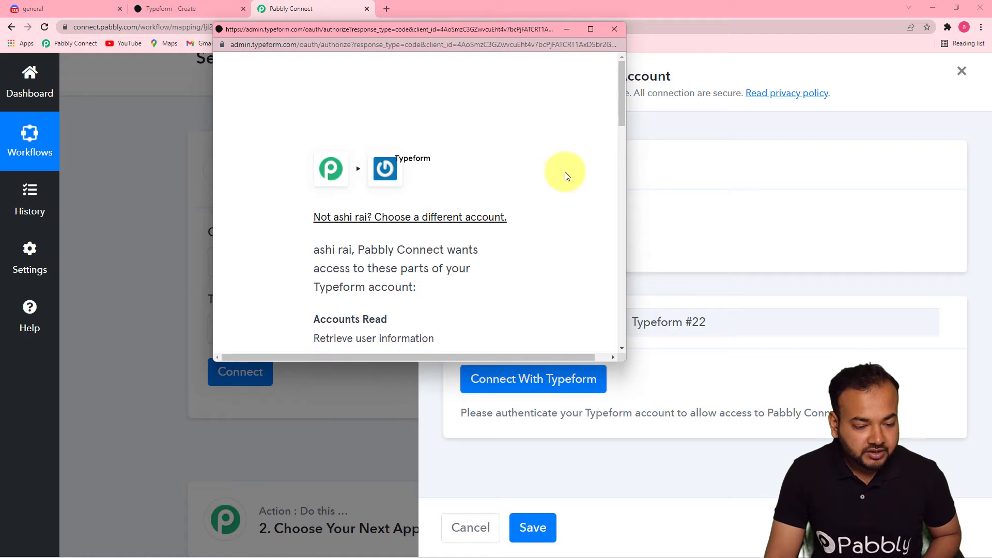
drag(624, 117, 634, 317)
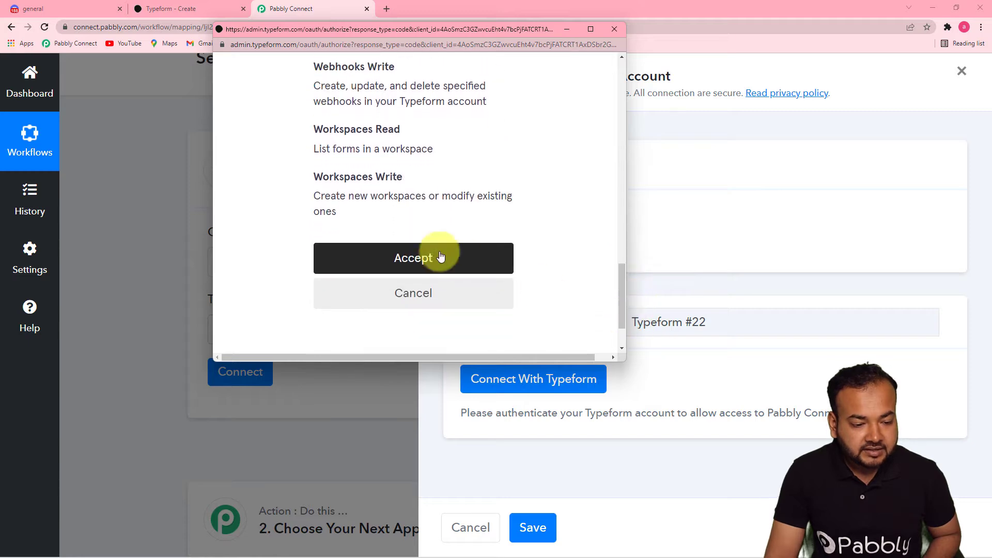
click(412, 260)
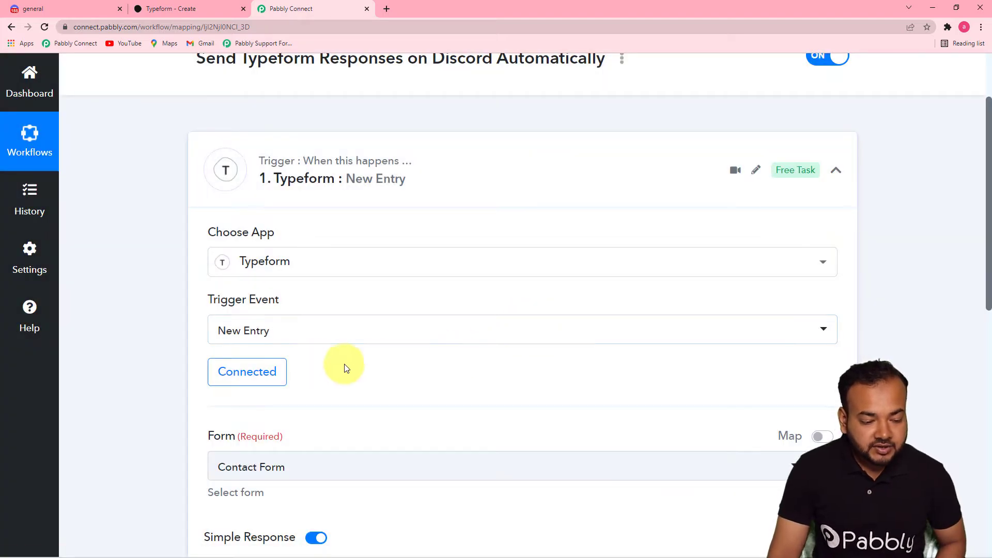
Step: Choose Registration Form (copy) as the trigger form and save to await a test request
drag(988, 285, 989, 396)
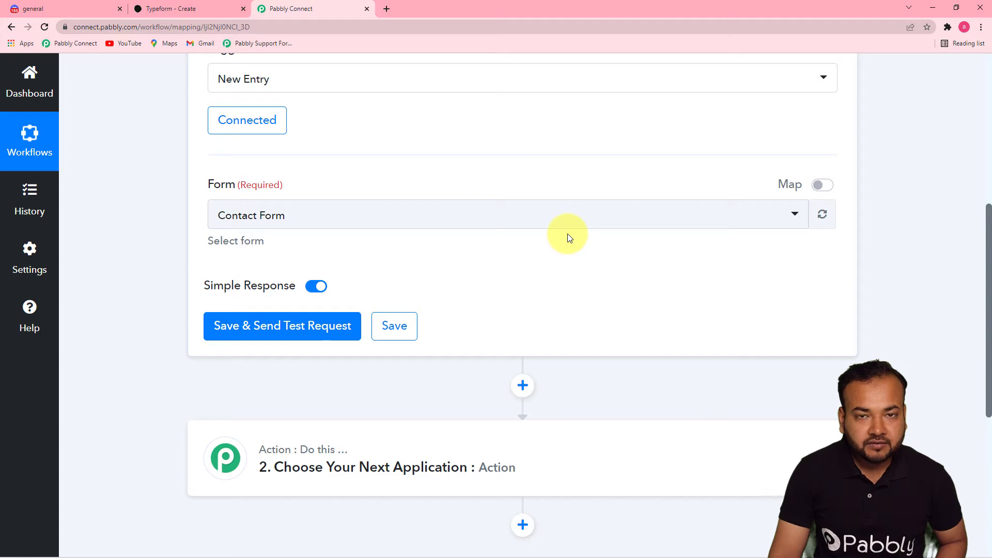
click(173, 11)
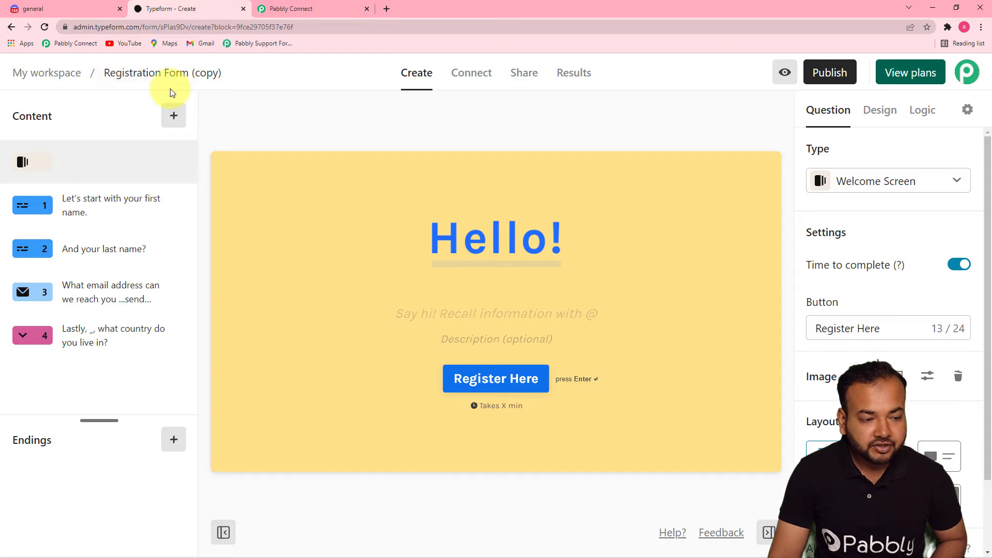
click(299, 11)
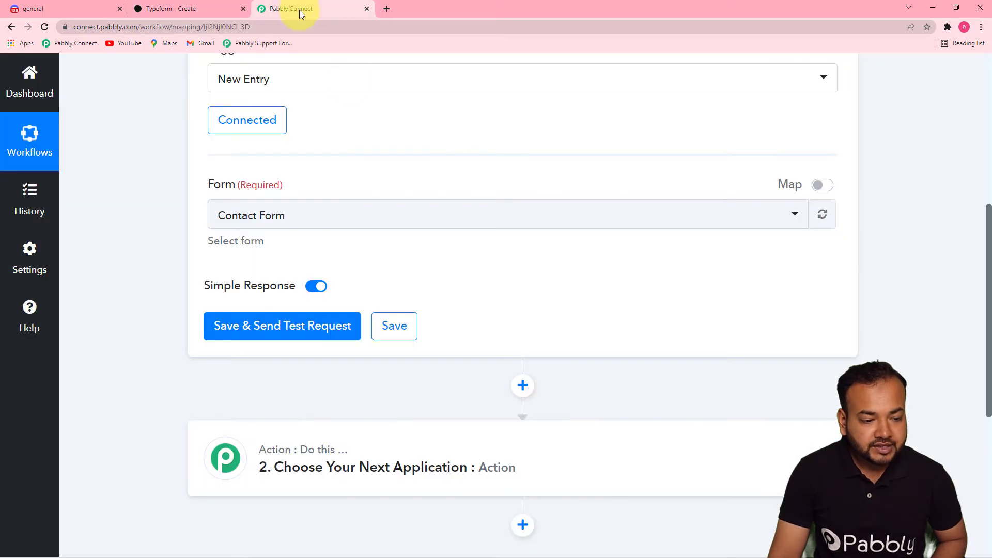
click(354, 214)
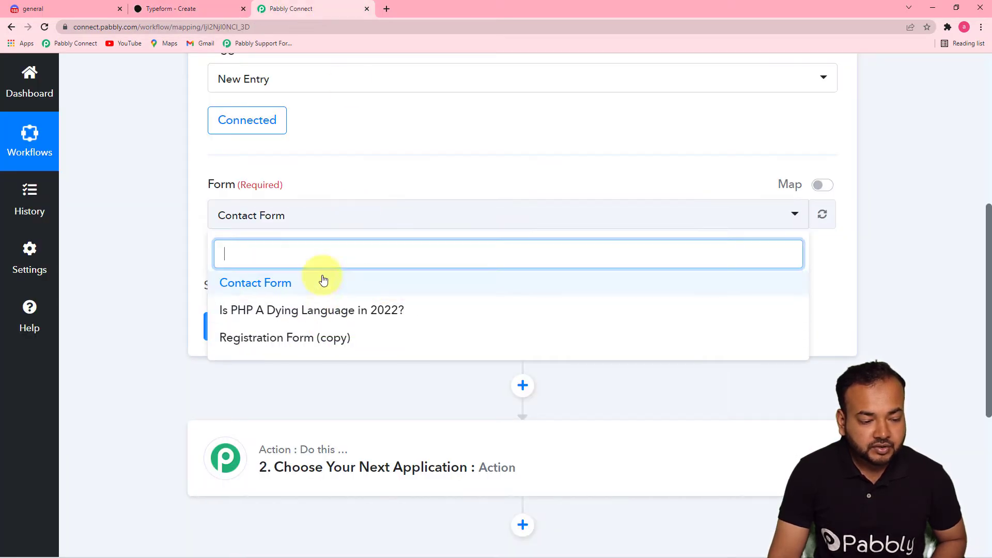
click(260, 344)
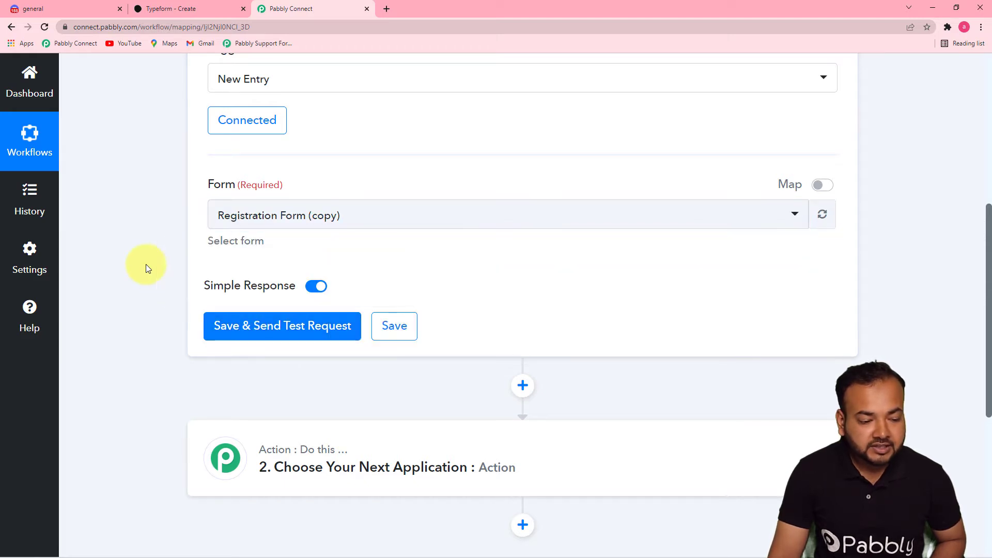
click(222, 326)
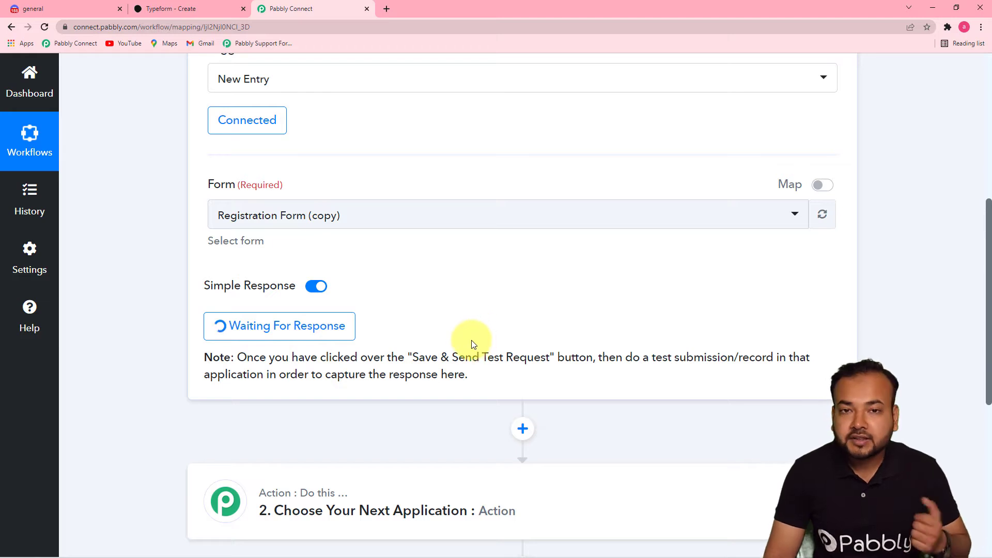
Step: Copy the registration form's public link from Typeform and open it in a new tab
click(159, 12)
click(523, 72)
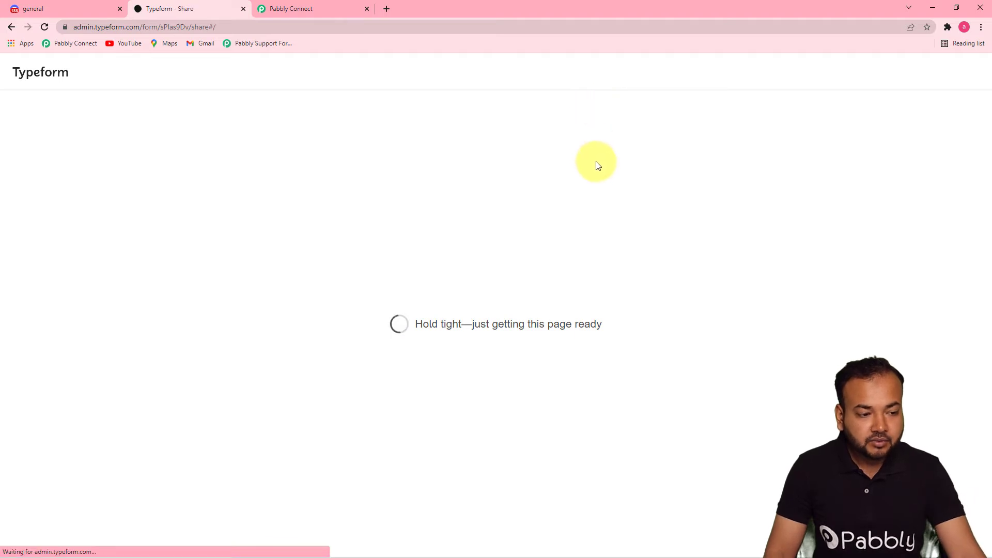
click(427, 303)
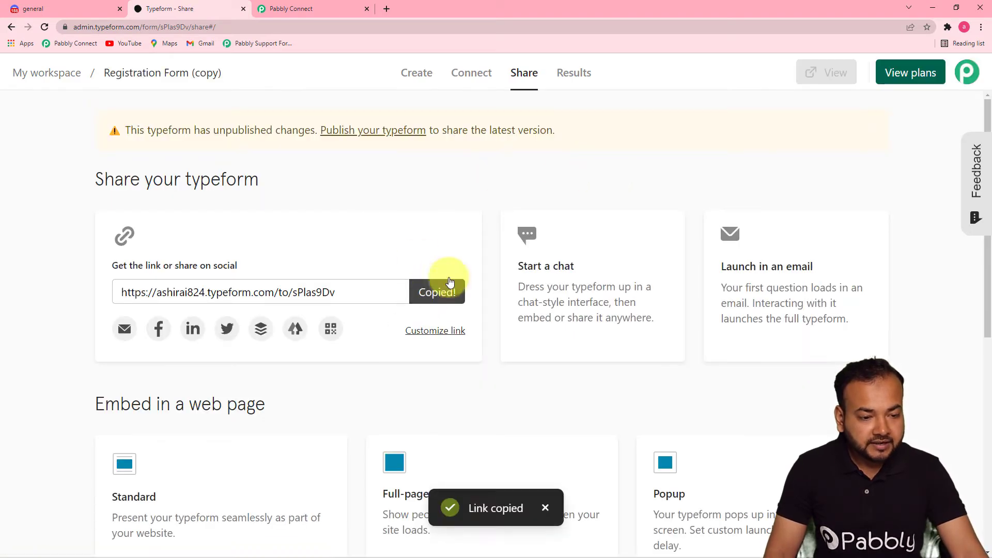
click(387, 9)
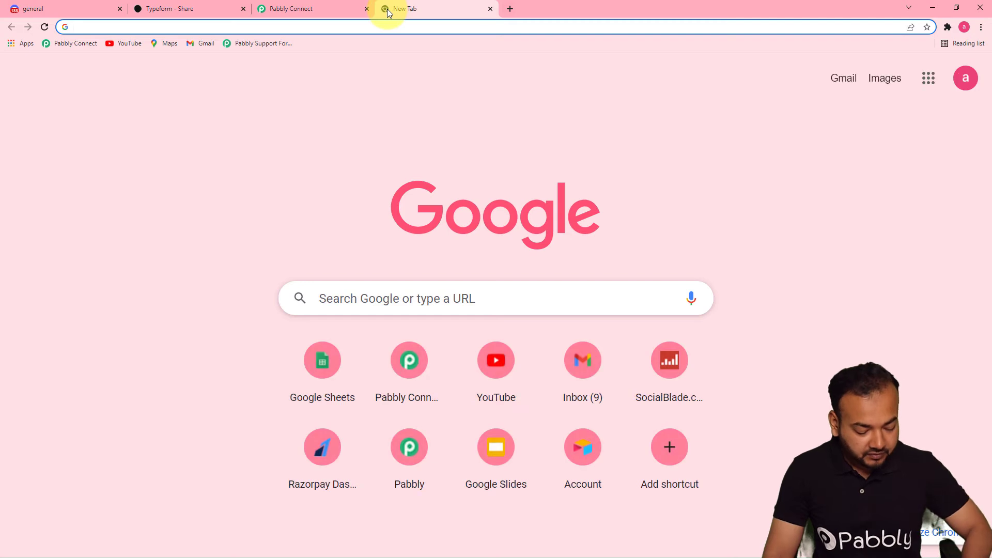
key(ctrl+v)
key(Return)
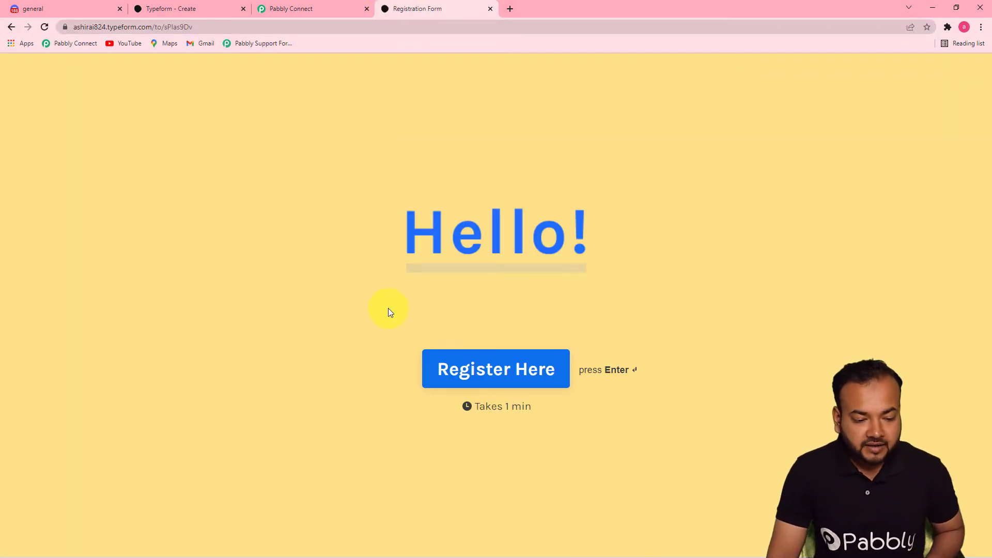
Step: Answer the first name, last name and e-mail questions with test values
click(482, 372)
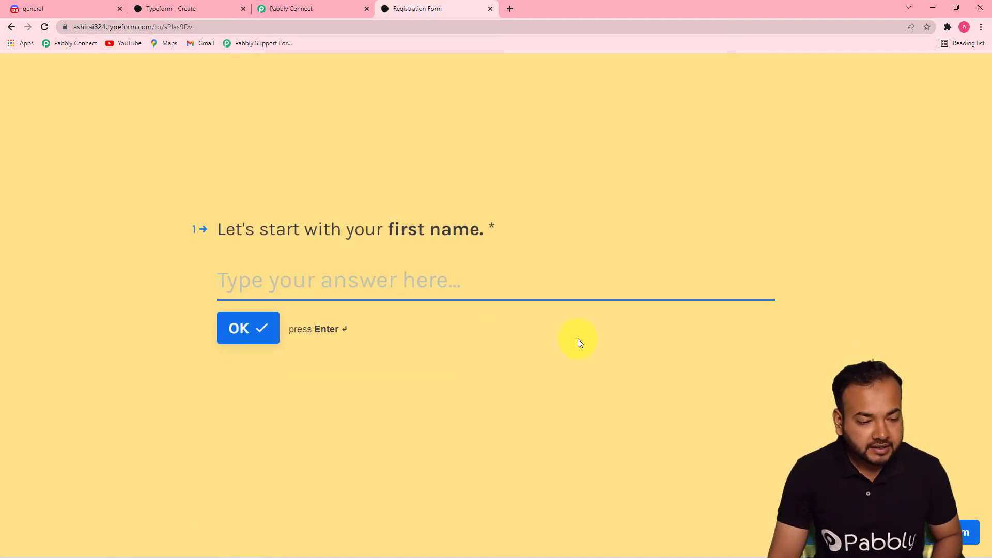
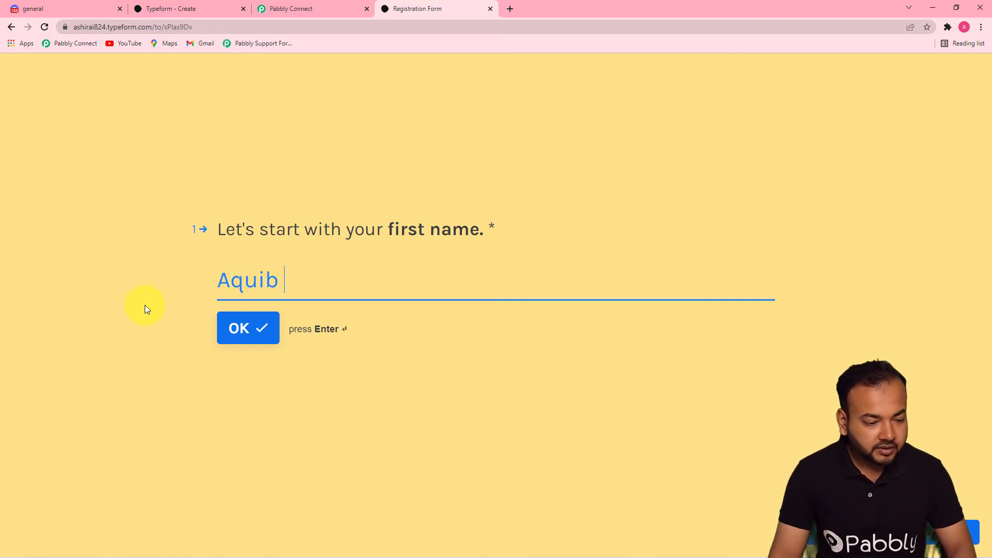
click(225, 330)
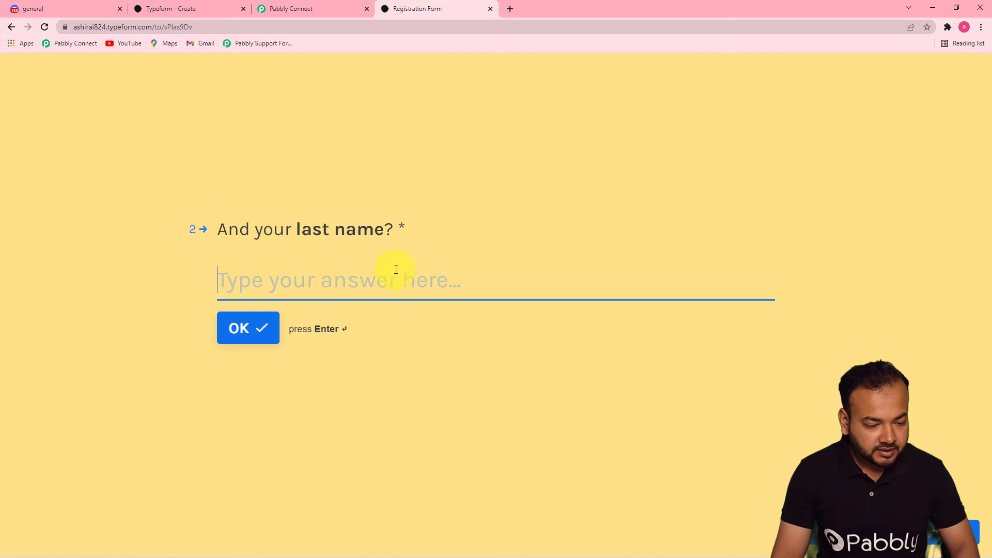
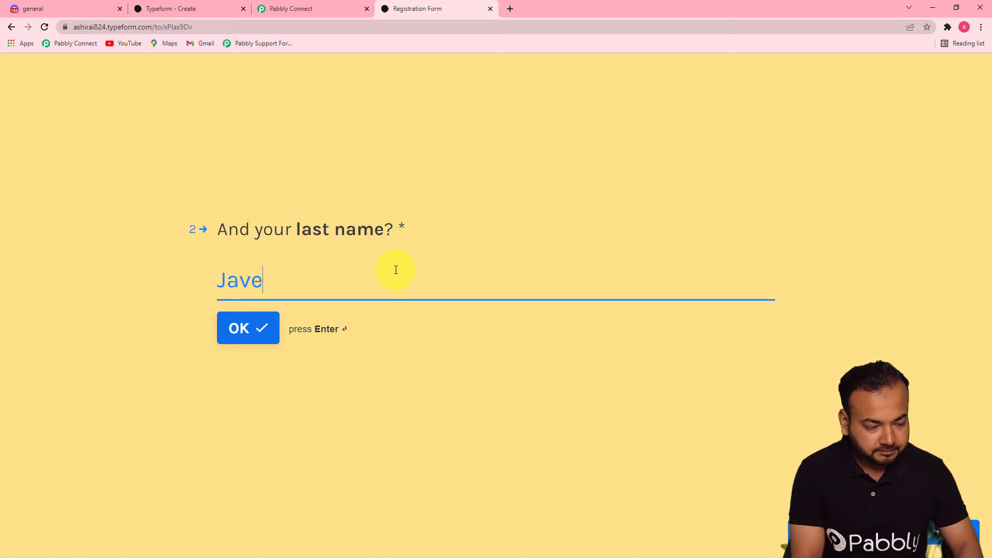
click(240, 328)
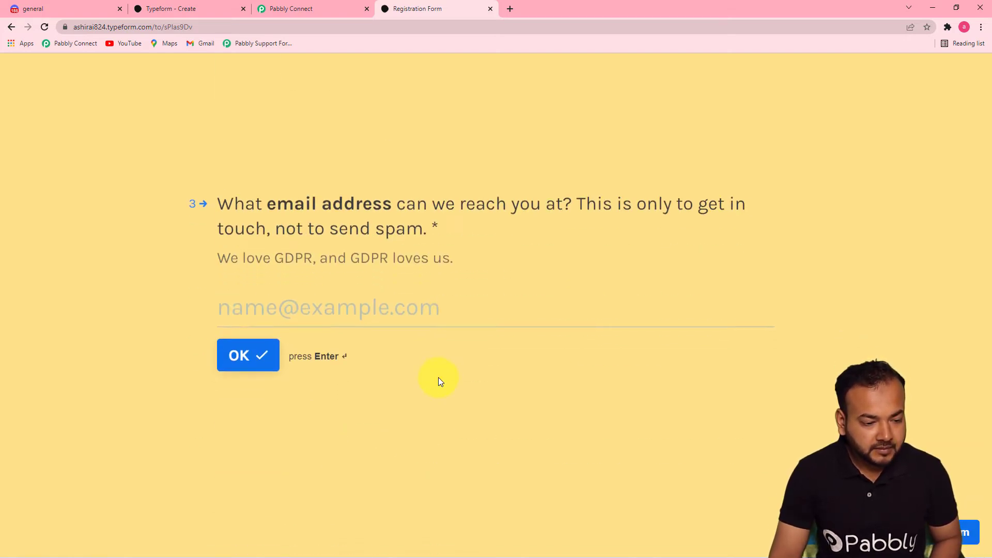
text(Aq)
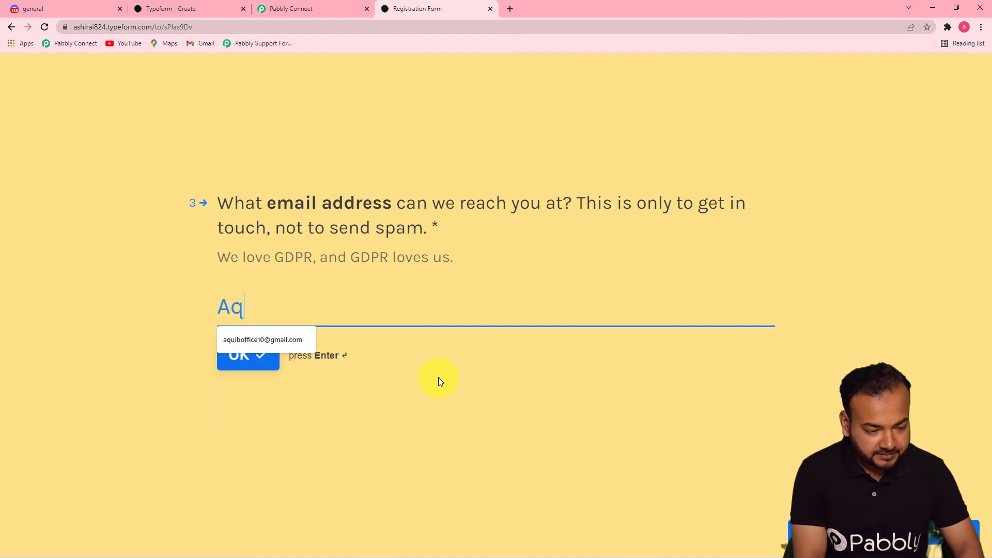
click(302, 338)
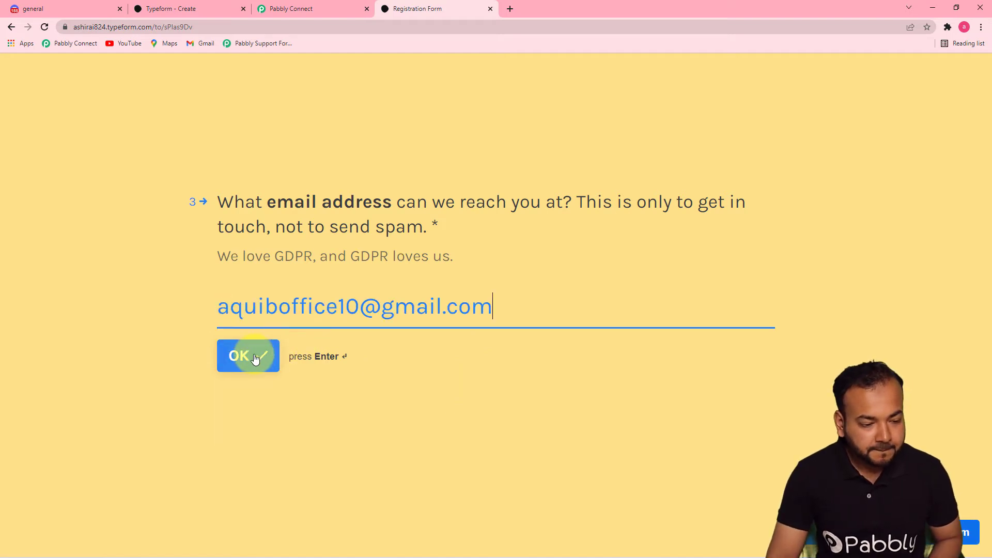
click(248, 356)
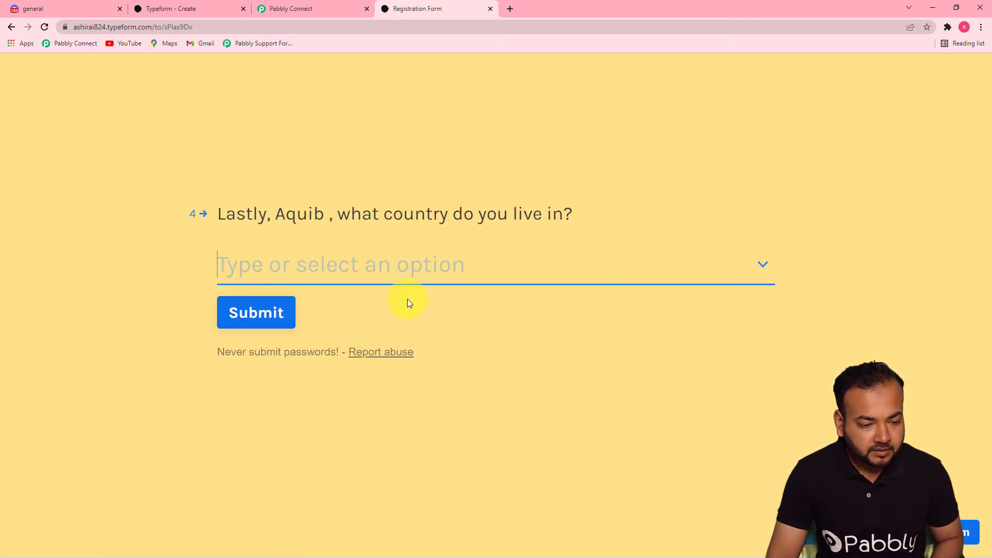
Step: Select India as the country and submit the completed form
click(410, 265)
text(Inf)
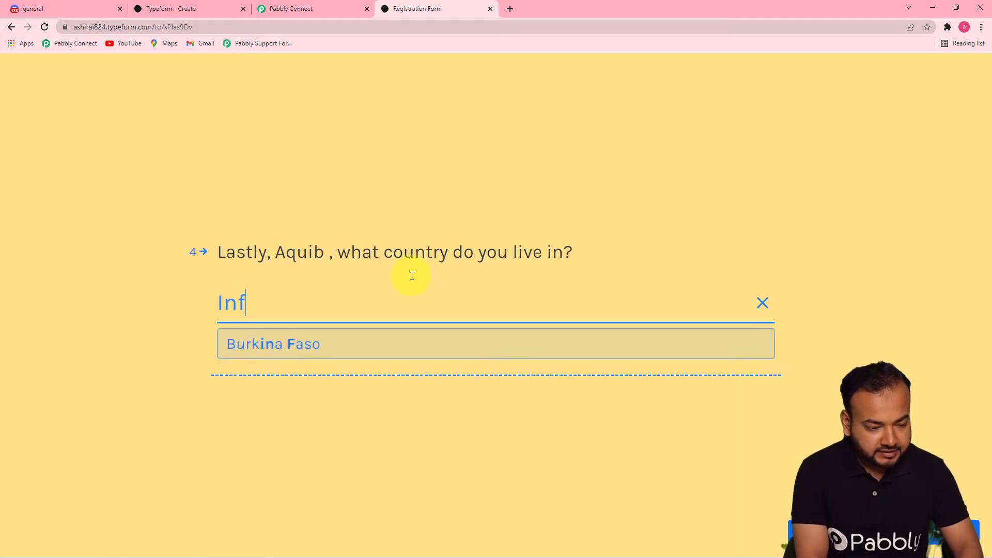
text(i)
key(BackSpace)
key(BackSpace)
text(dia)
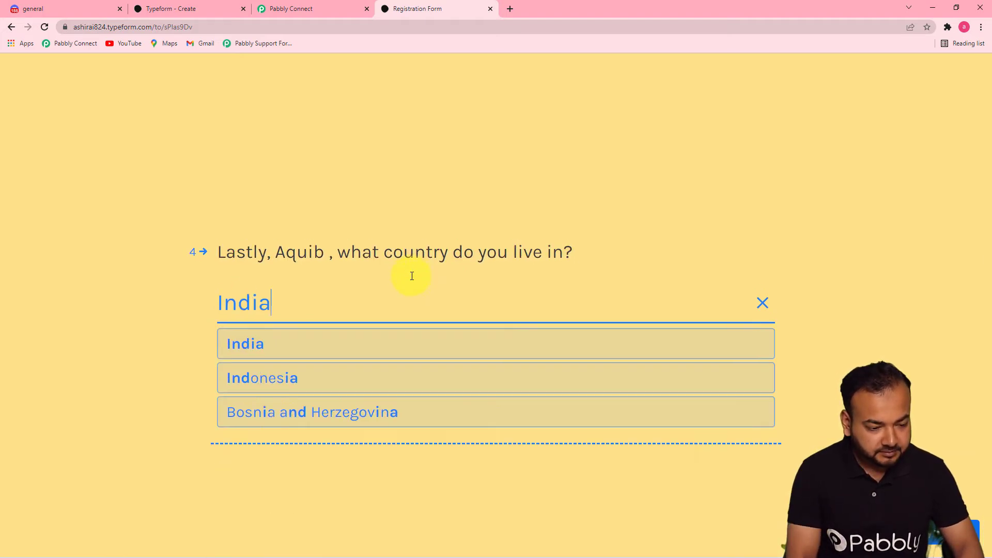
click(237, 343)
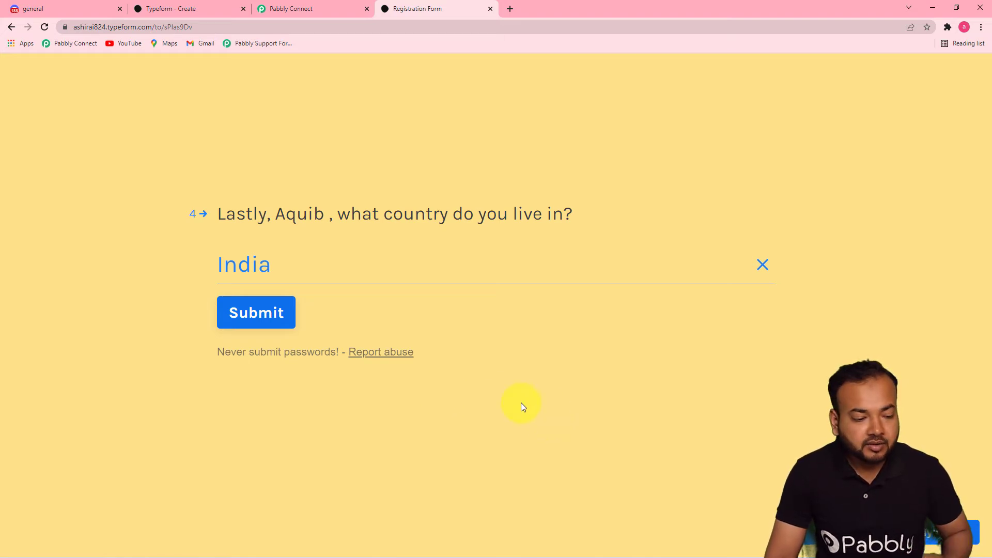
click(254, 322)
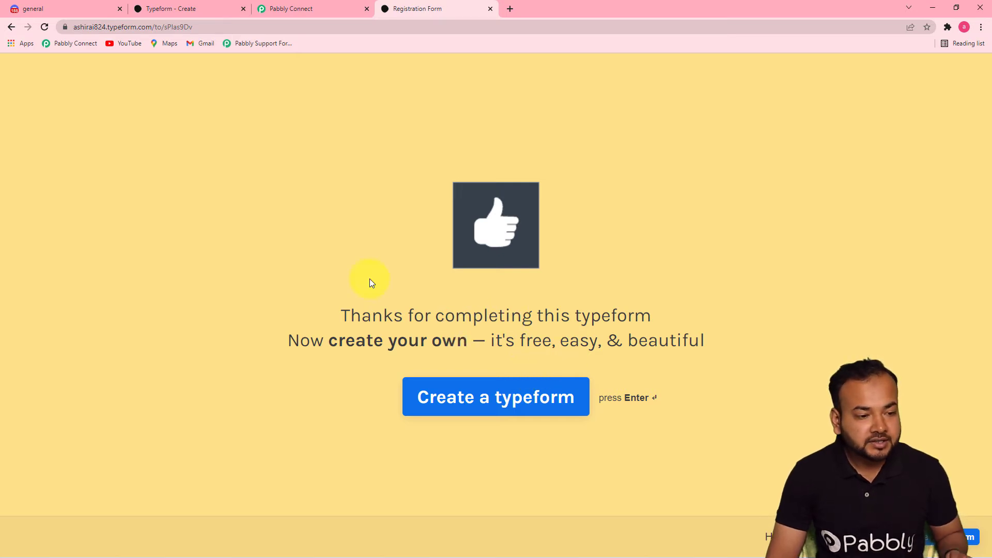
Step: Review the captured response in Pabbly Connect, confirming the names, e-mail and country India
click(305, 11)
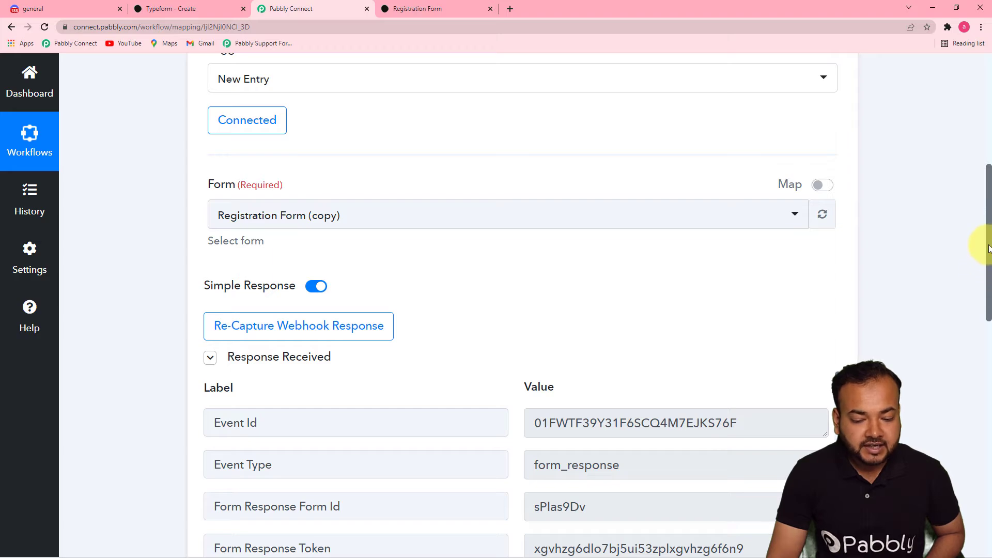
drag(989, 248, 988, 362)
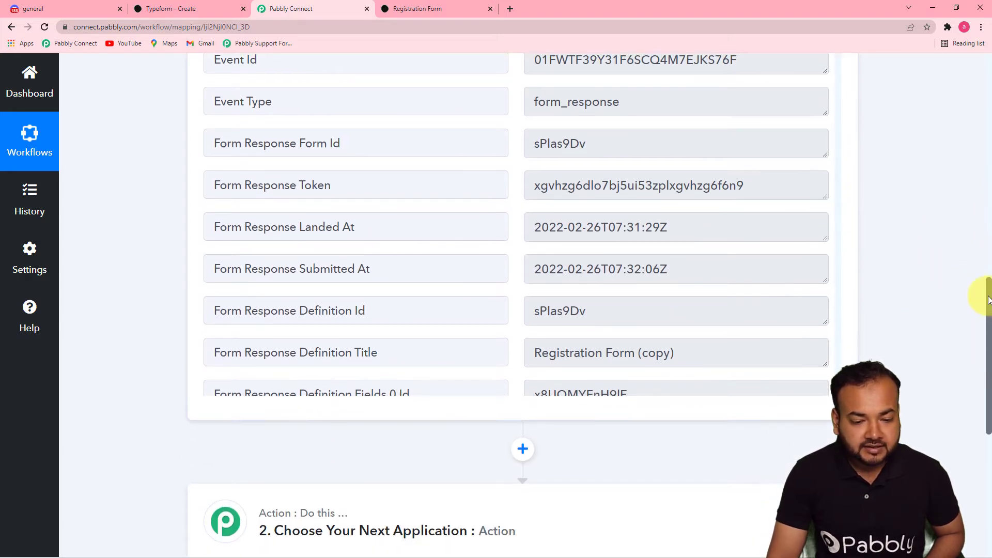
drag(988, 300, 989, 278)
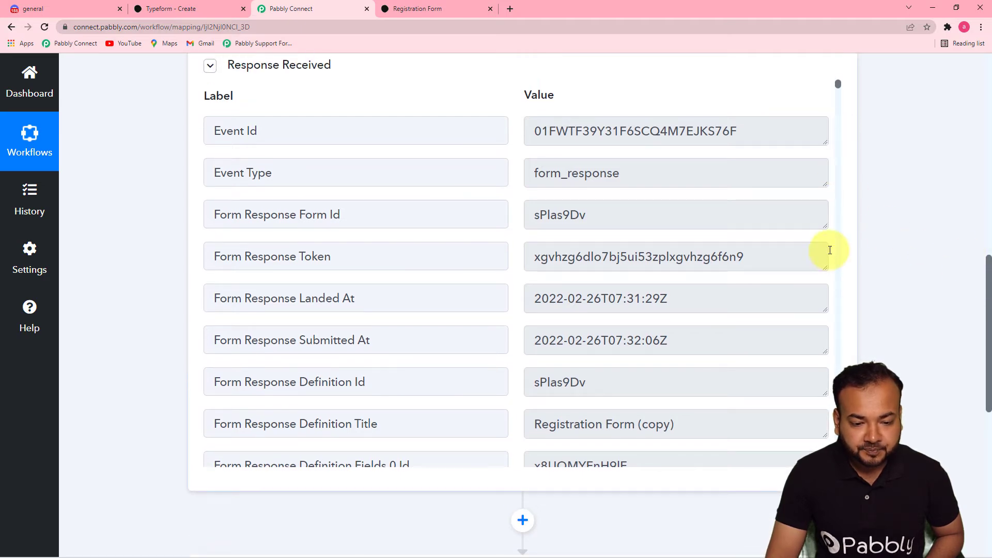
drag(837, 85, 827, 437)
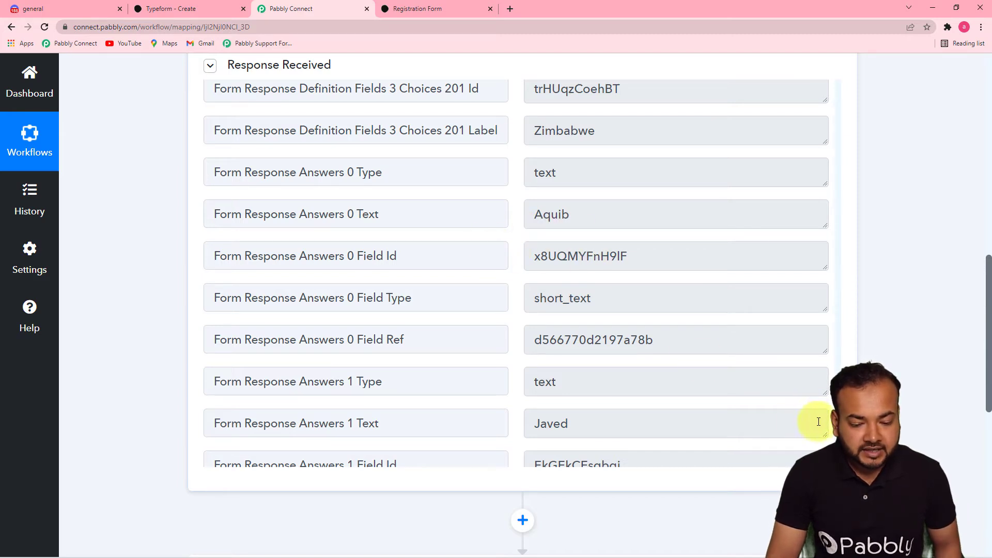
scroll(827, 438, down, 5)
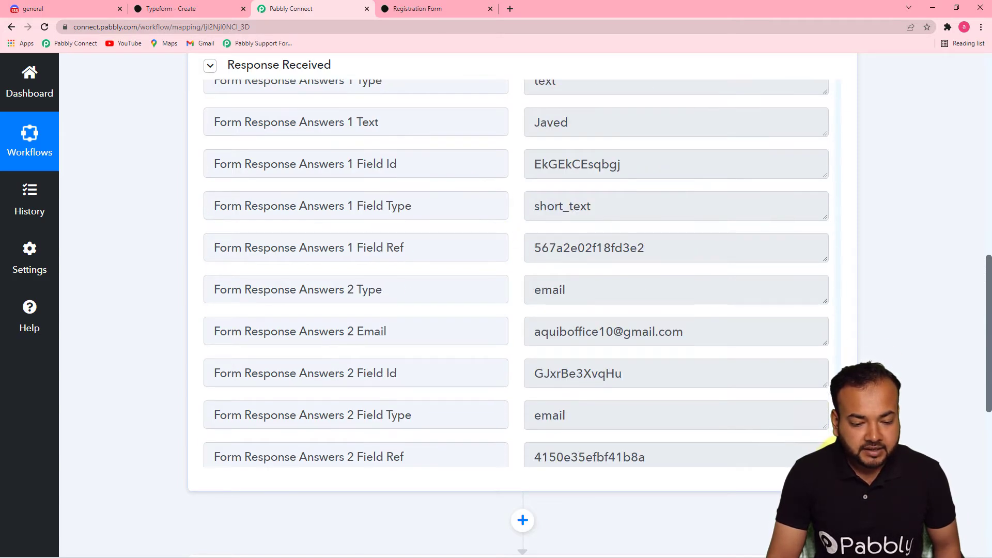
scroll(827, 438, down, 4)
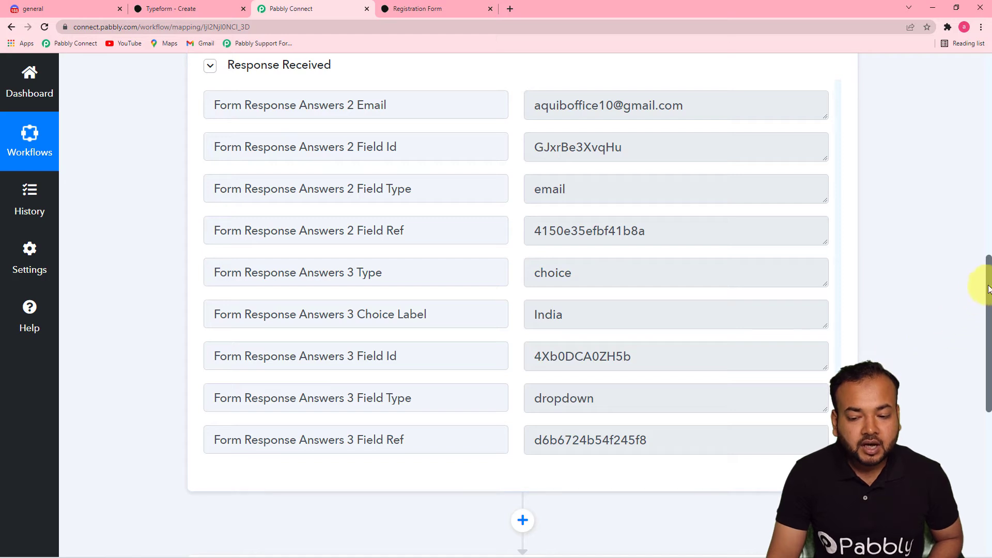
drag(988, 277, 988, 386)
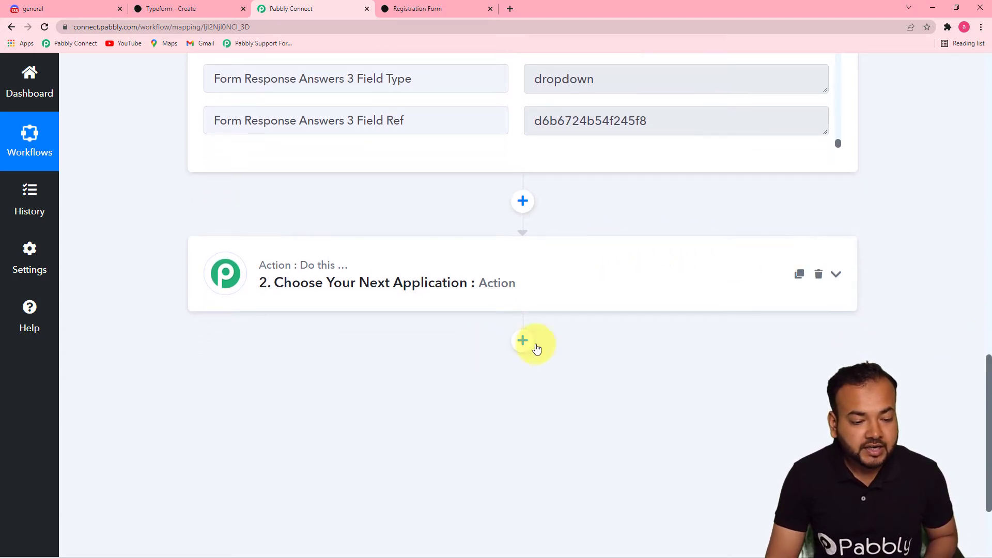
Step: Set step 2 to Discord's Send Channel Message (Markdown) action and connect it
click(511, 284)
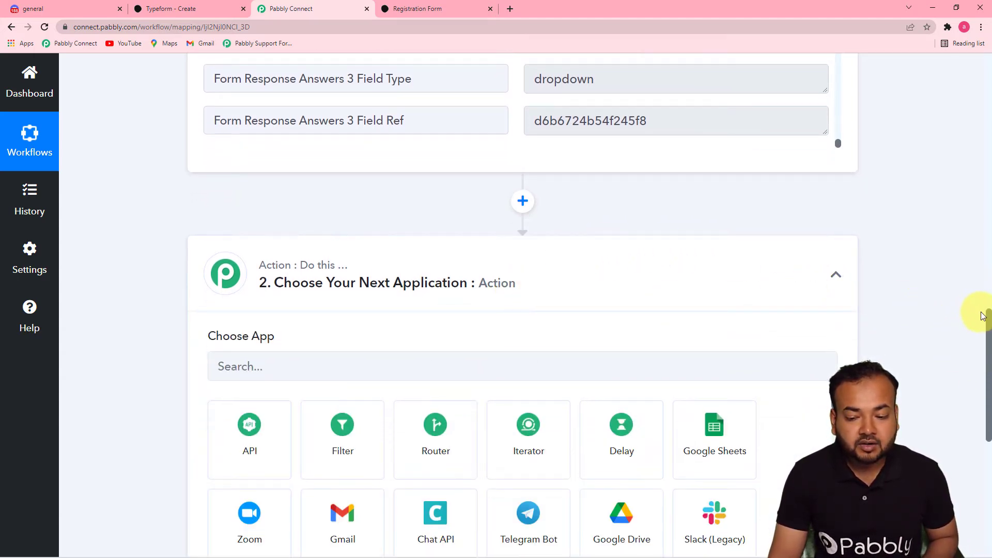
drag(982, 316, 983, 352)
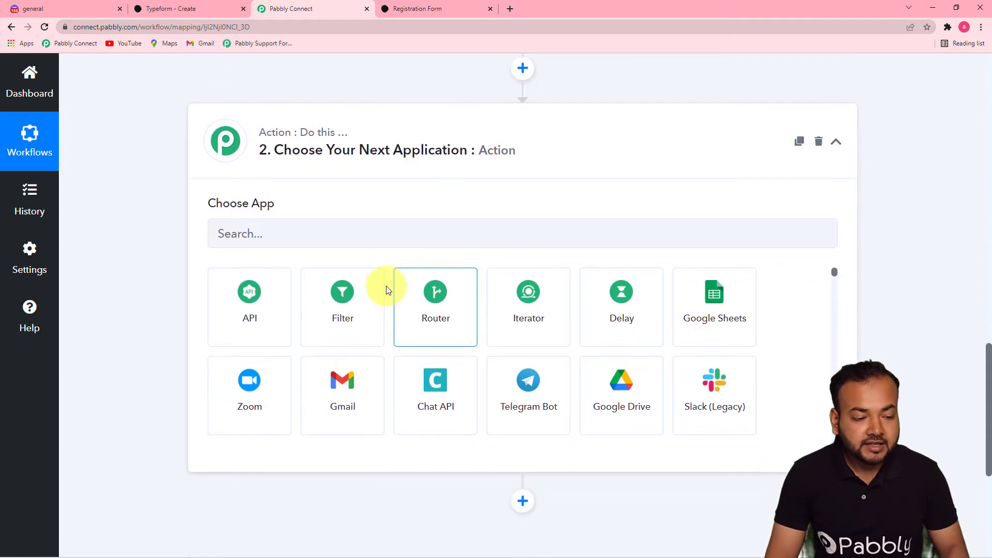
click(274, 241)
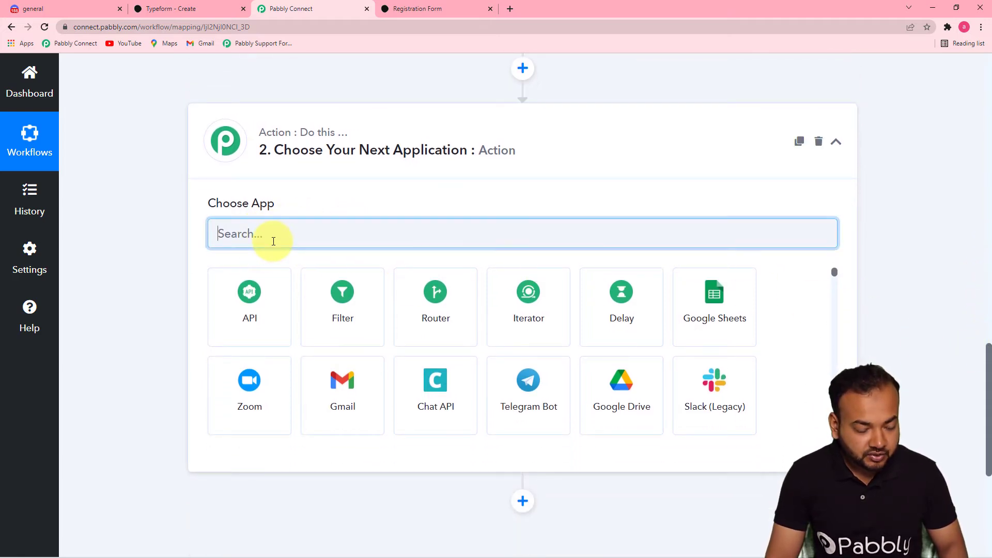
text(dis)
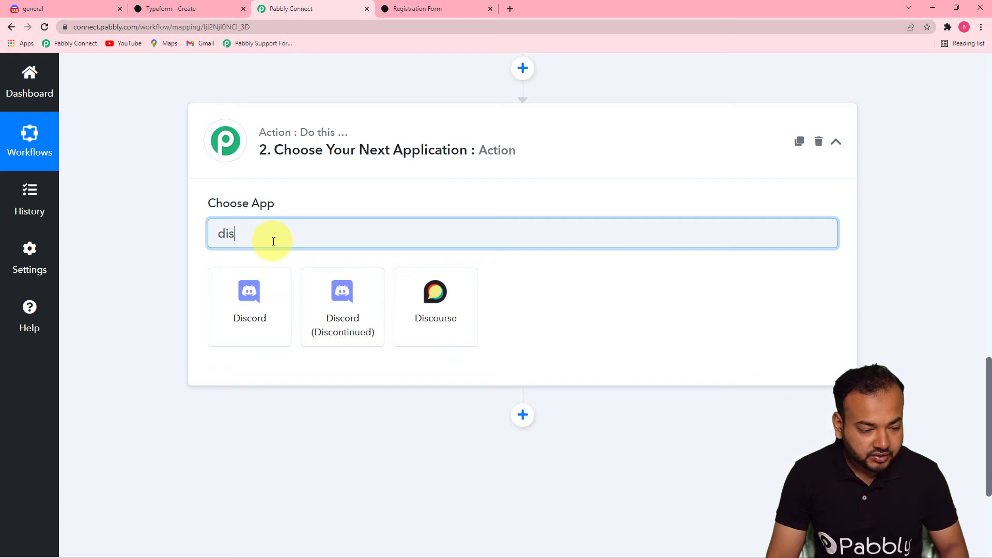
click(253, 299)
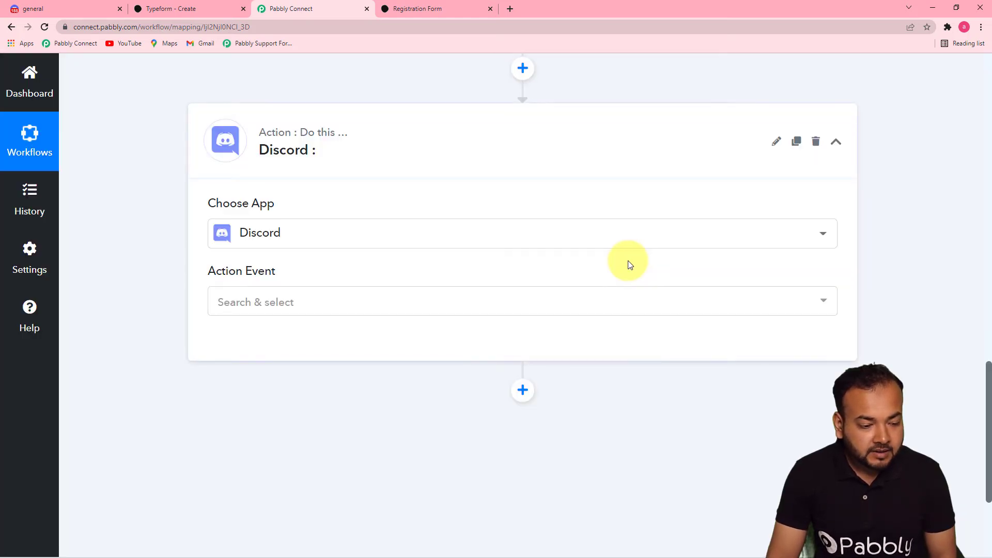
click(262, 309)
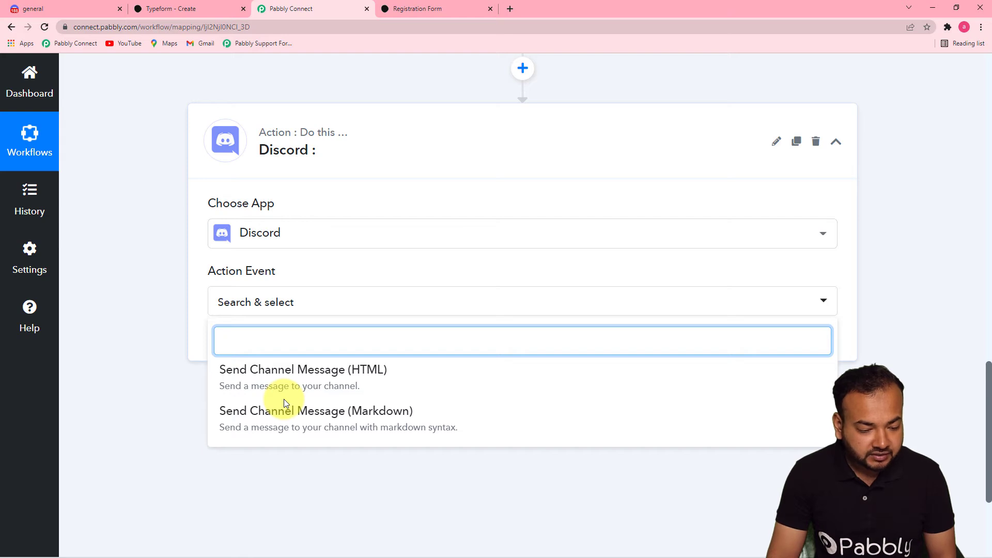
click(288, 412)
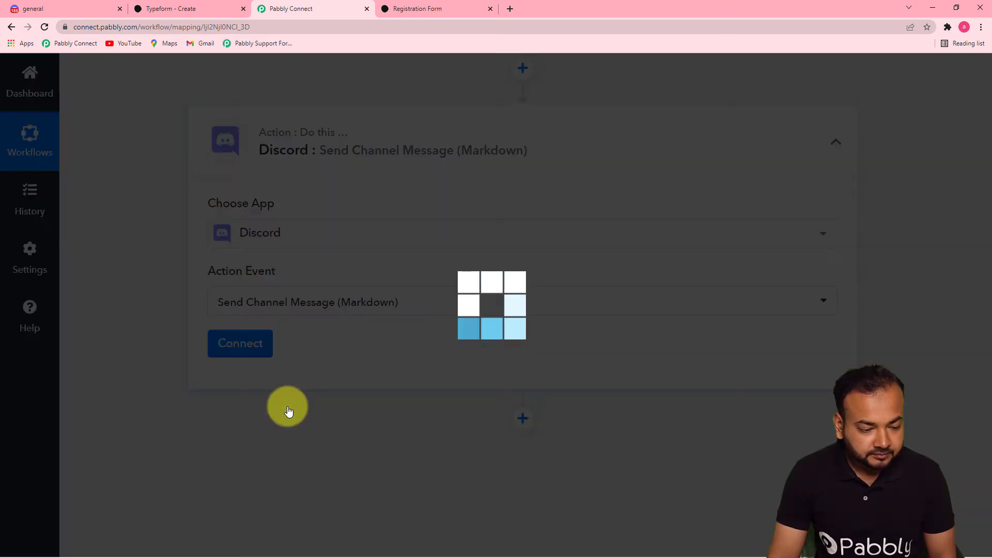
click(236, 351)
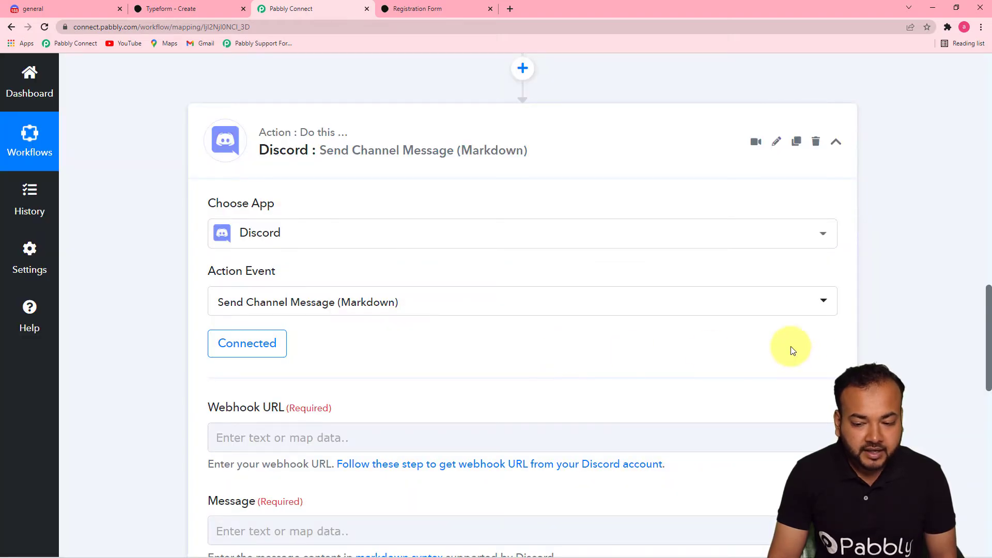
Step: Check the Webhook URL and Message fields, then go to Discord's Integrations › Webhooks settings
drag(988, 295, 879, 325)
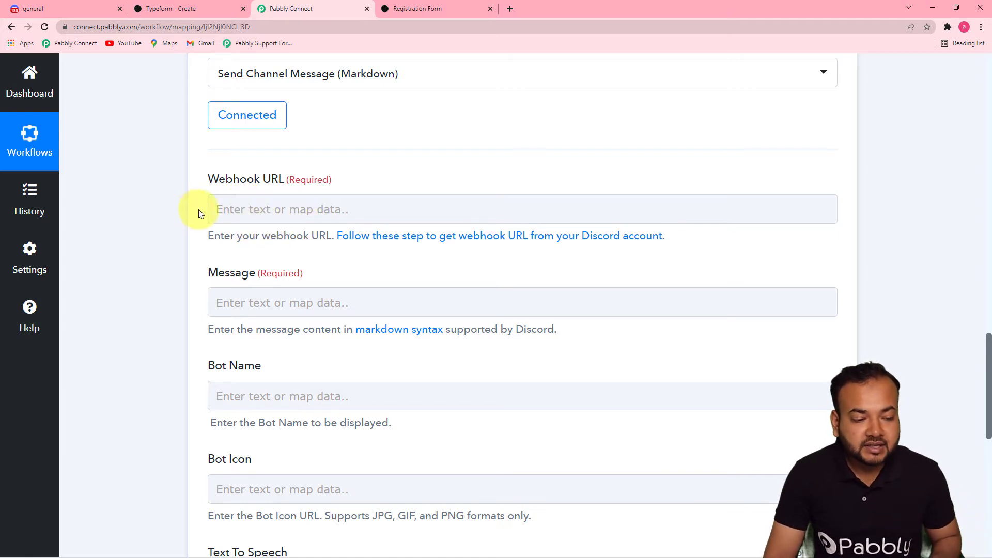
click(375, 222)
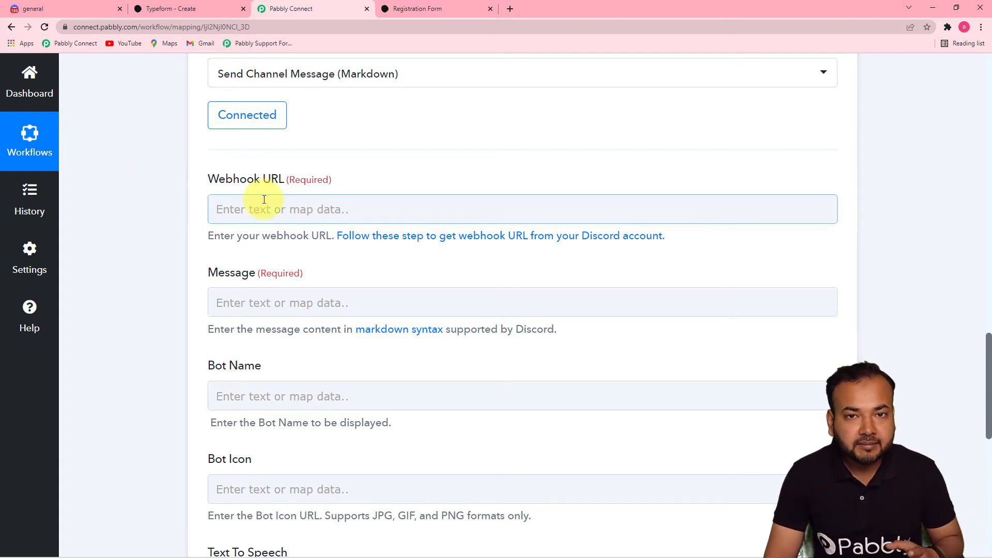
click(51, 9)
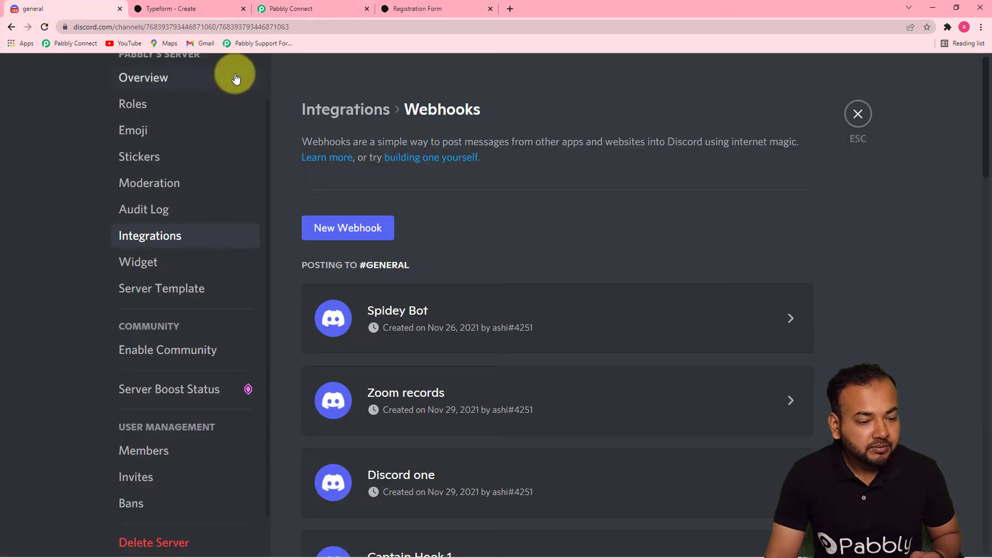
Step: Create a new webhook from the general channel's Integrations › Webhooks settings
click(859, 112)
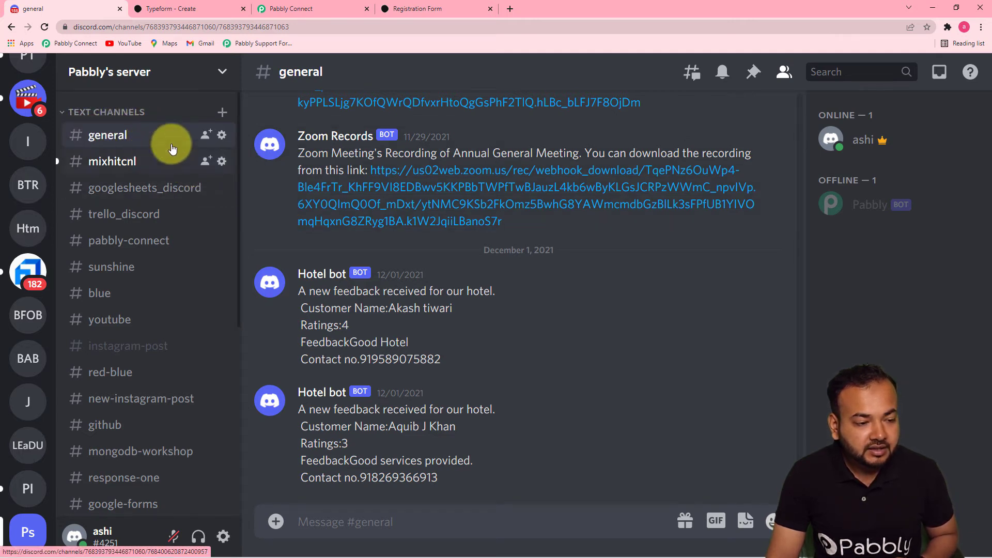
click(221, 137)
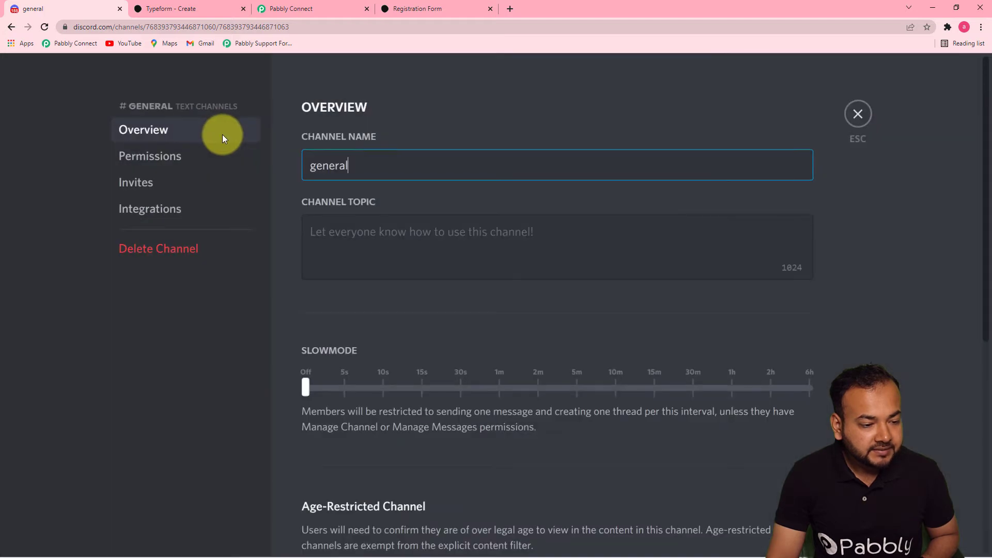
click(160, 208)
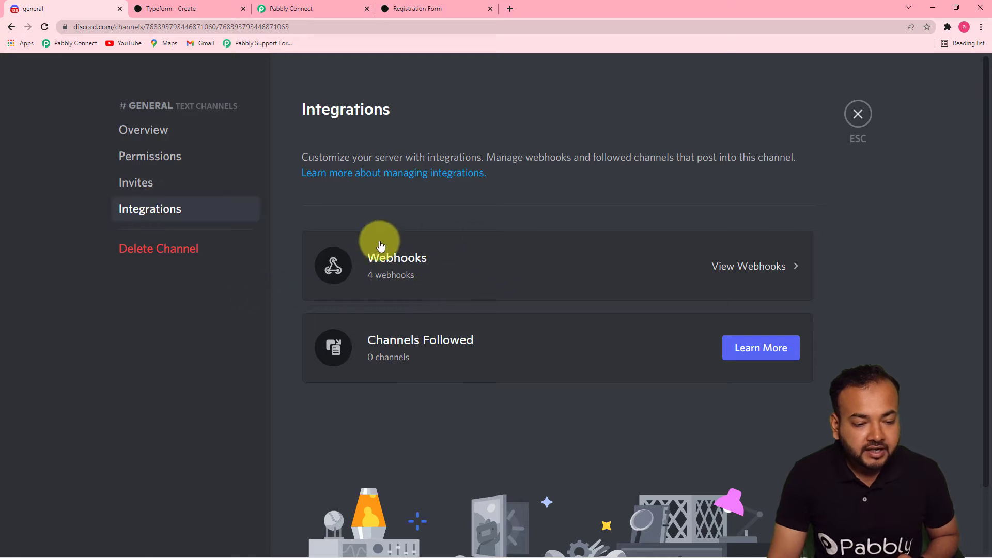
click(729, 267)
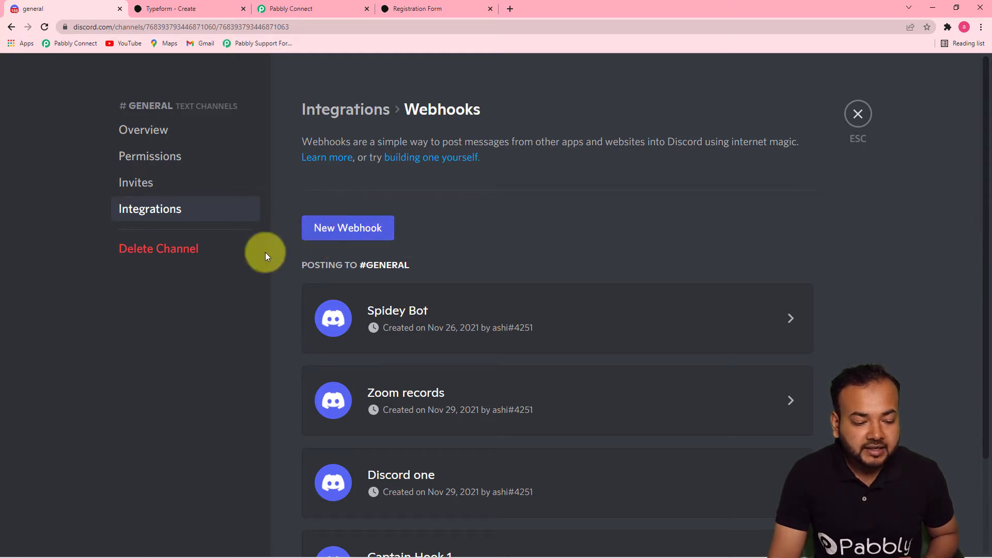
click(335, 237)
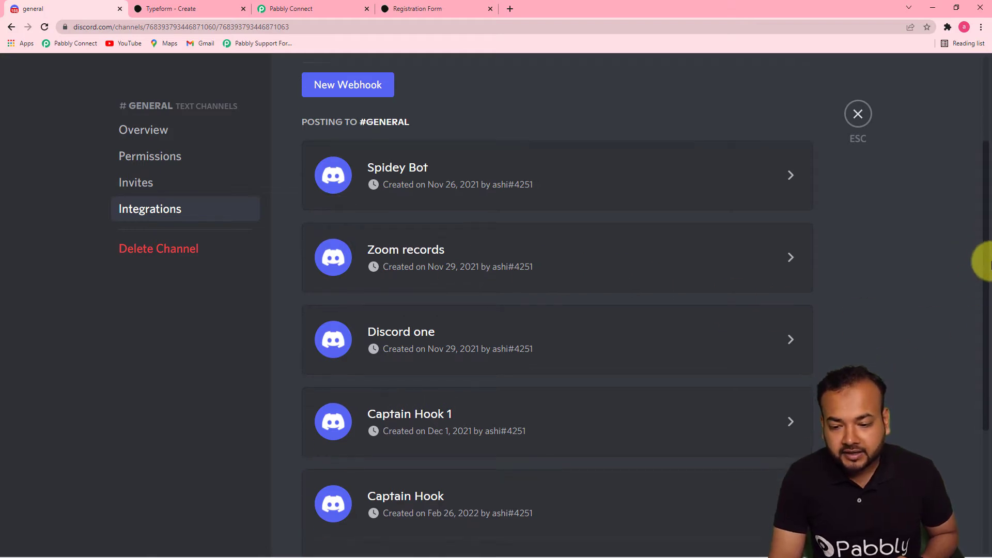
Step: Rename the webhook 'To typeform', save it, and copy its webhook URL
drag(986, 276, 984, 425)
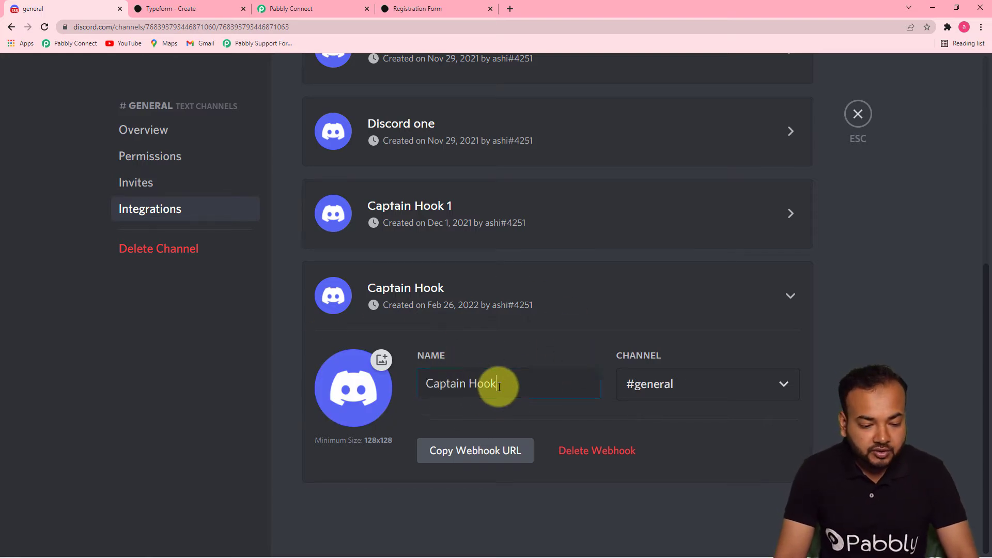
drag(499, 386, 401, 393)
text(To t)
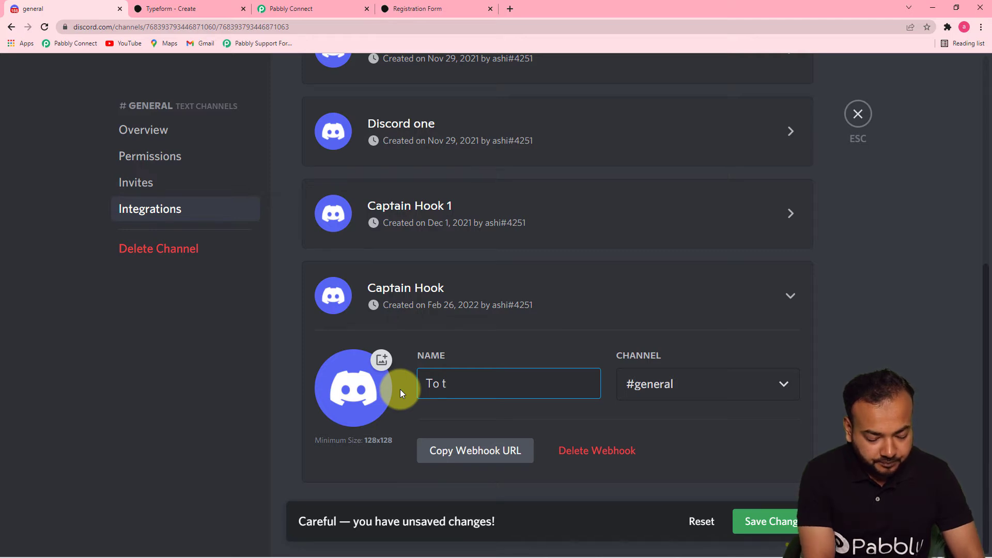
text(yoe)
key(BackSpace)
key(BackSpace)
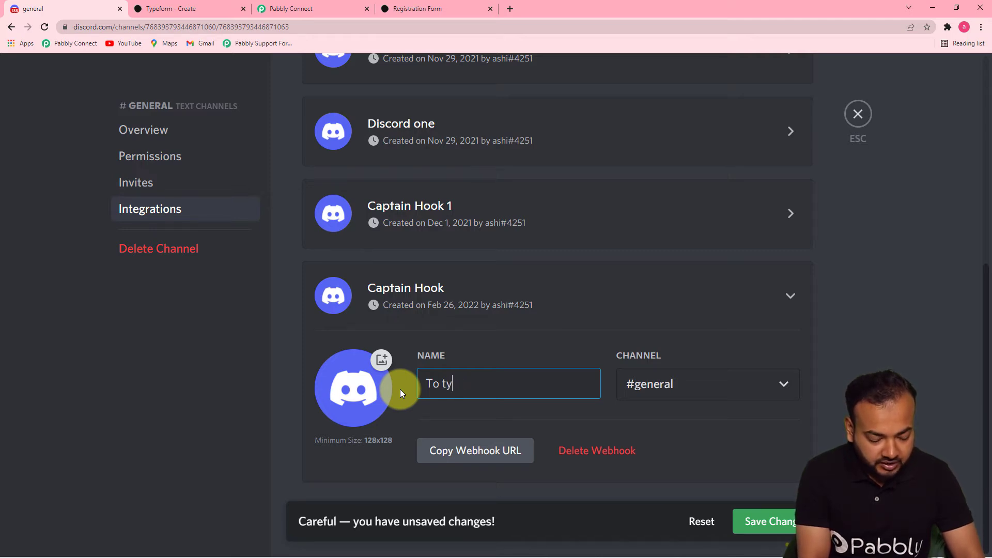
text(peform)
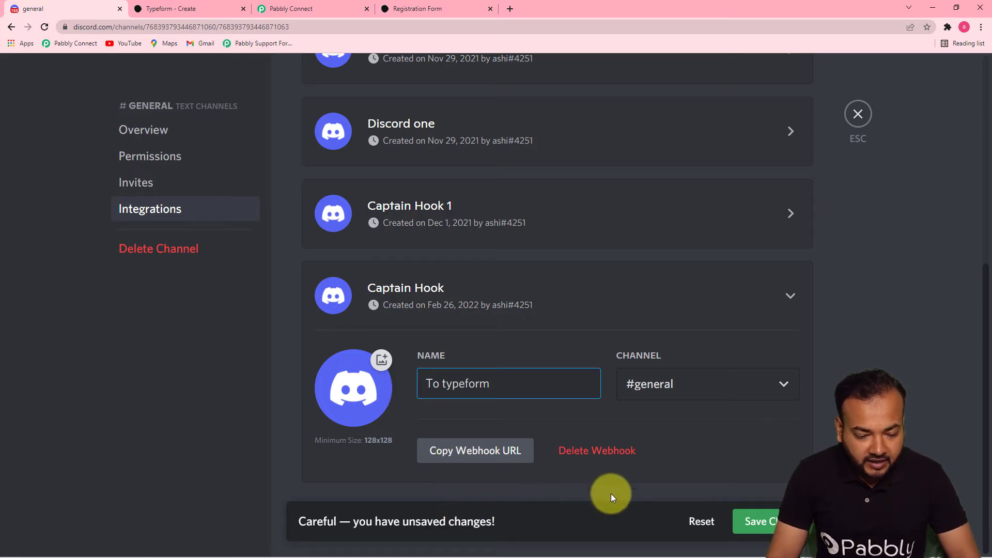
click(474, 450)
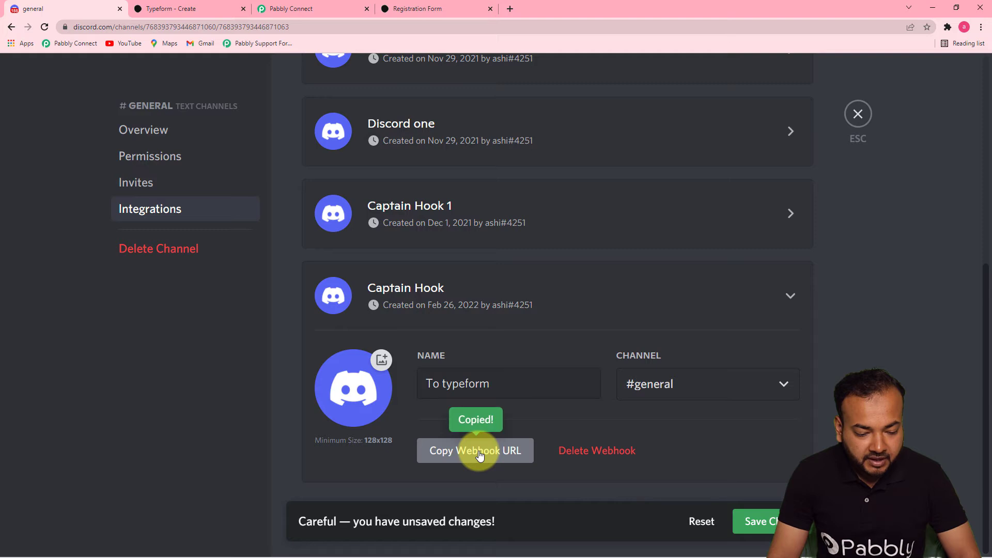
click(759, 521)
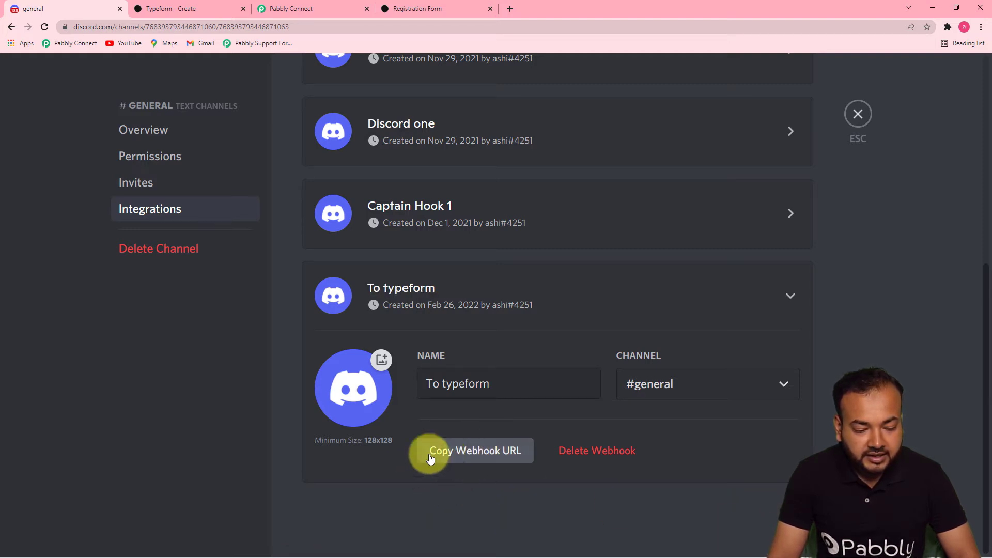
click(451, 458)
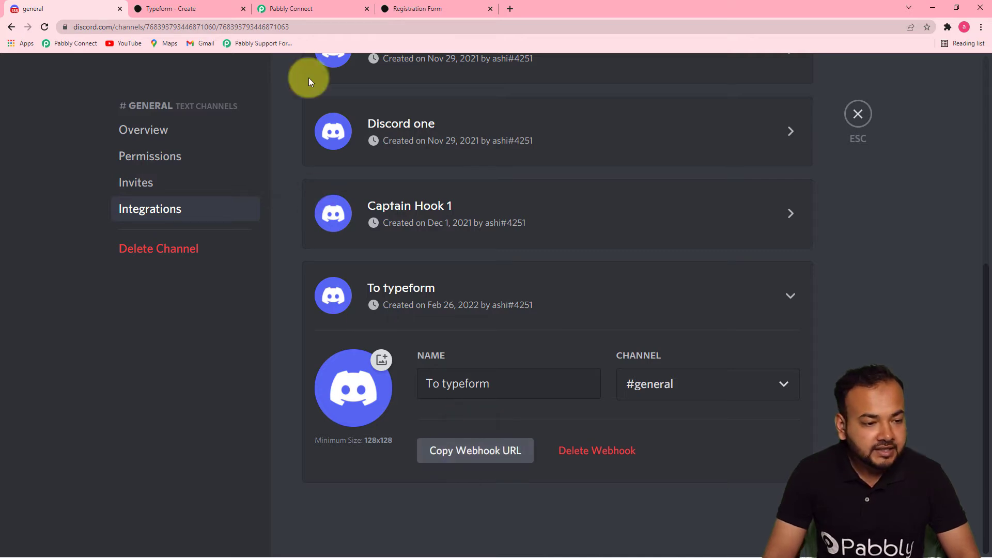
click(306, 9)
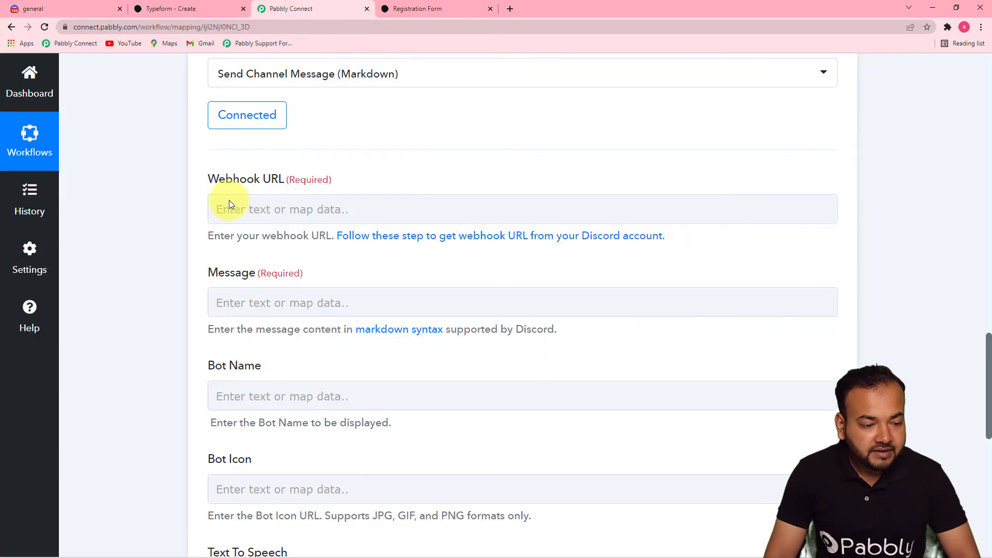
Step: Paste the To typeform webhook address into the Discord step's Webhook URL field
right_click(241, 204)
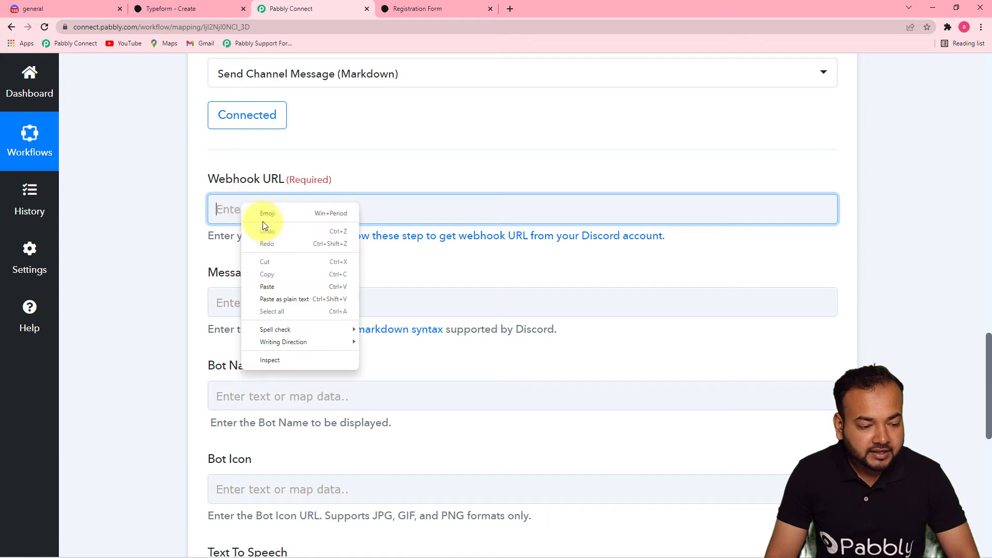
click(277, 288)
click(176, 264)
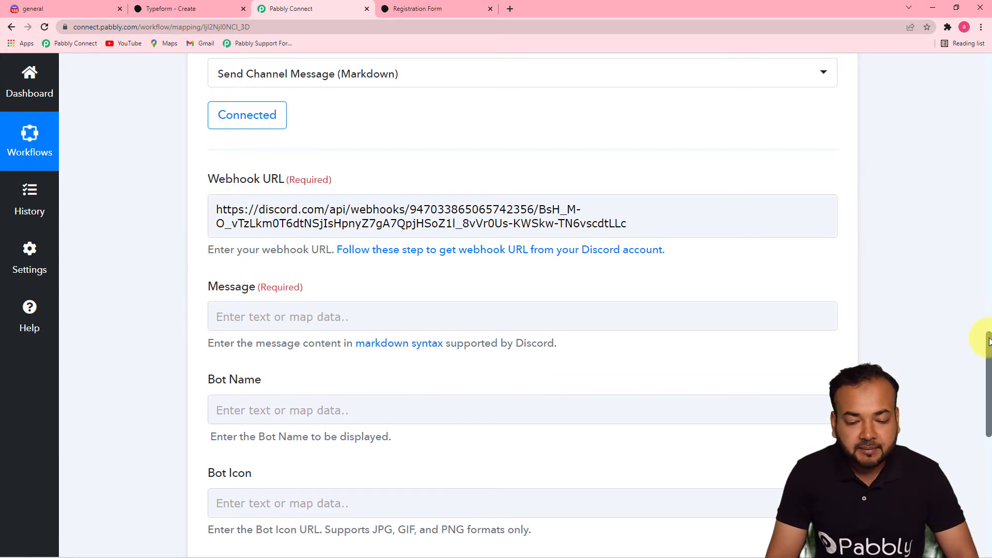
drag(988, 341, 989, 384)
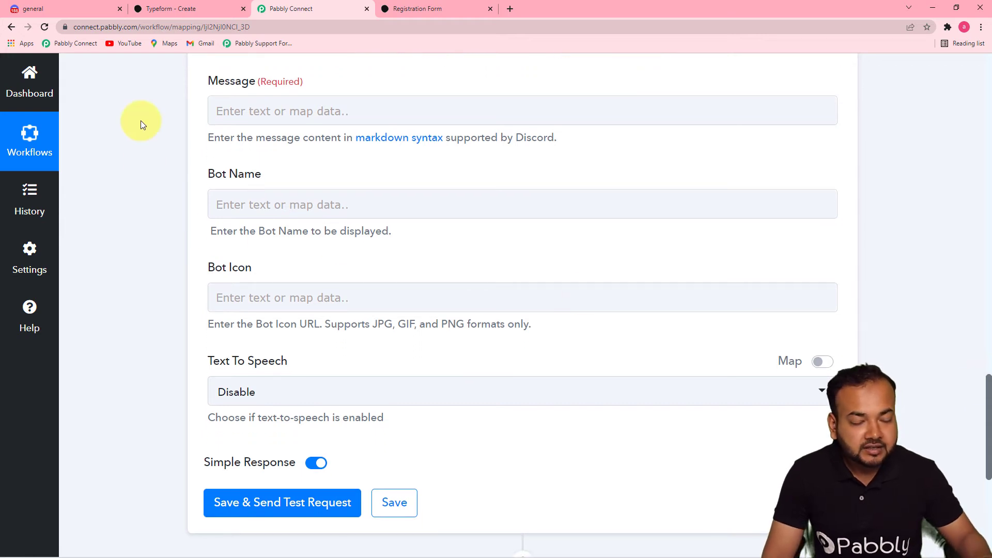
Step: Write the message 'Heyy Team, We have received a new Registration.' with empty Name, Email and Country lines
click(263, 110)
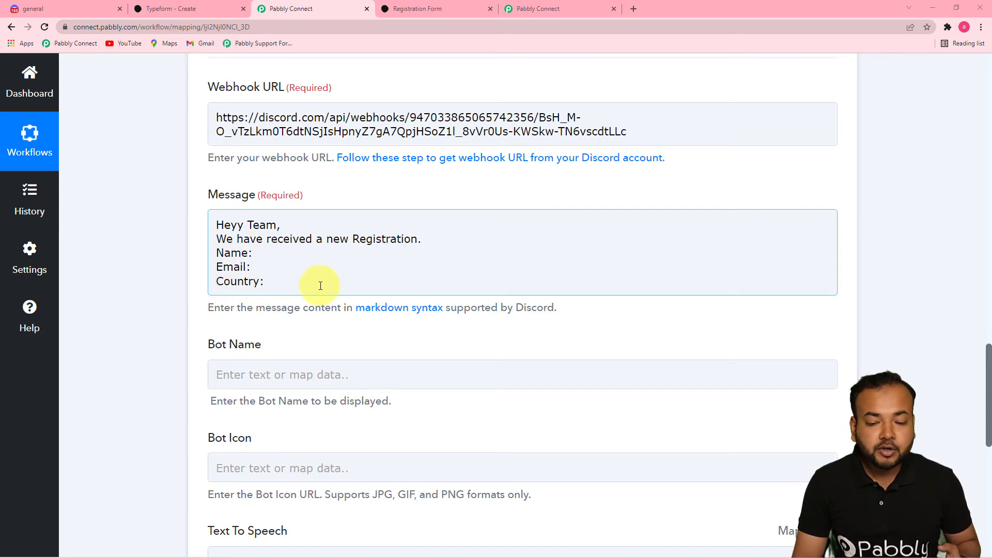
drag(986, 356, 974, 221)
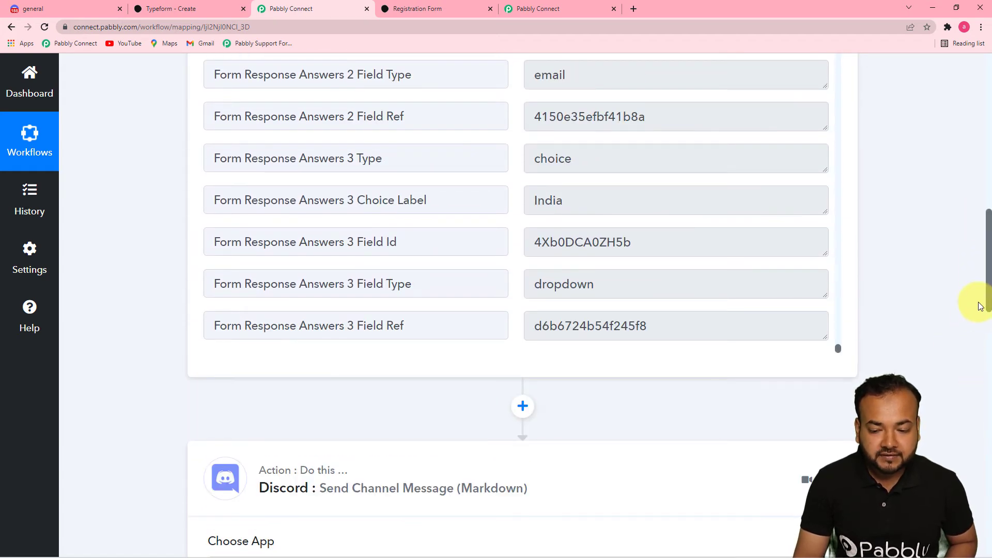
scroll(988, 292, up, 1)
drag(988, 292, 983, 262)
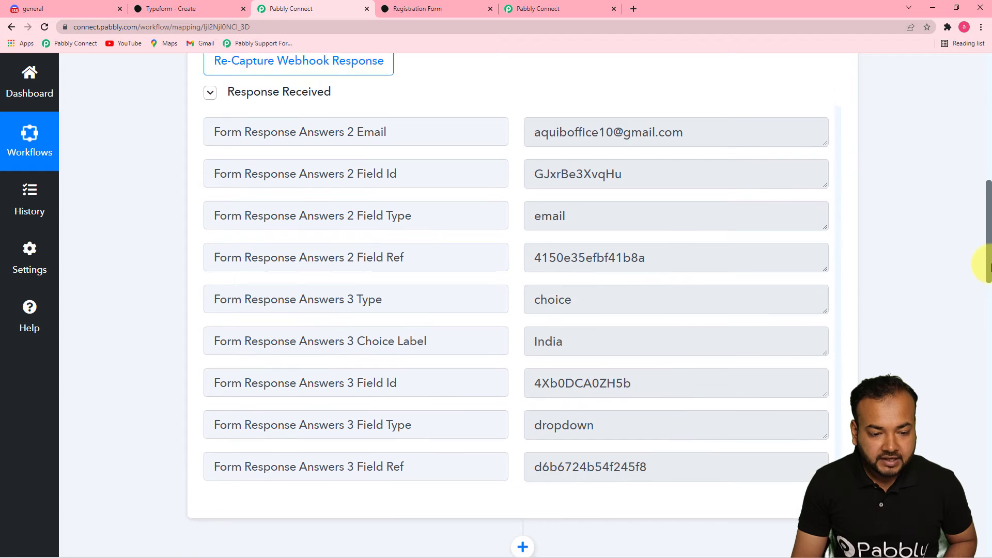
scroll(522, 300, up, 3)
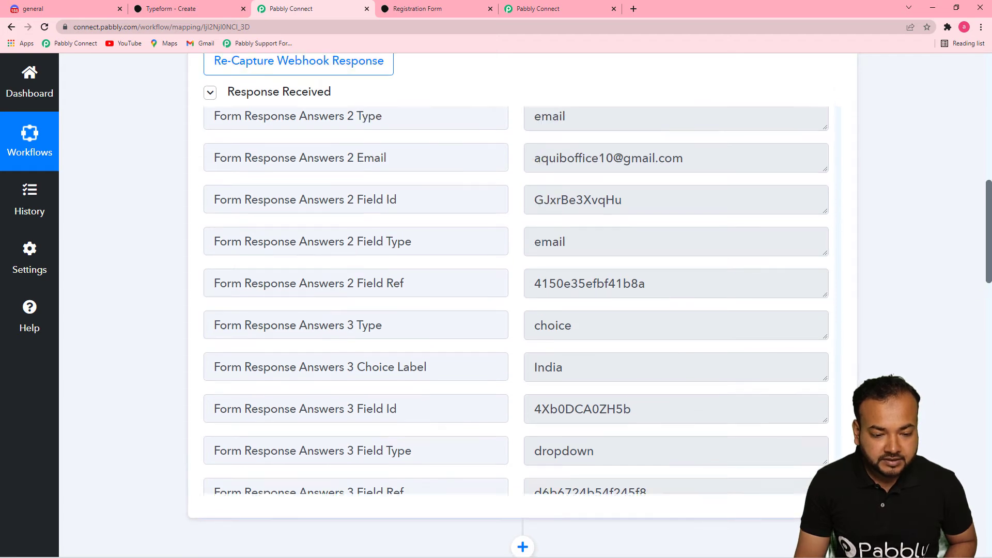
scroll(522, 300, down, 3)
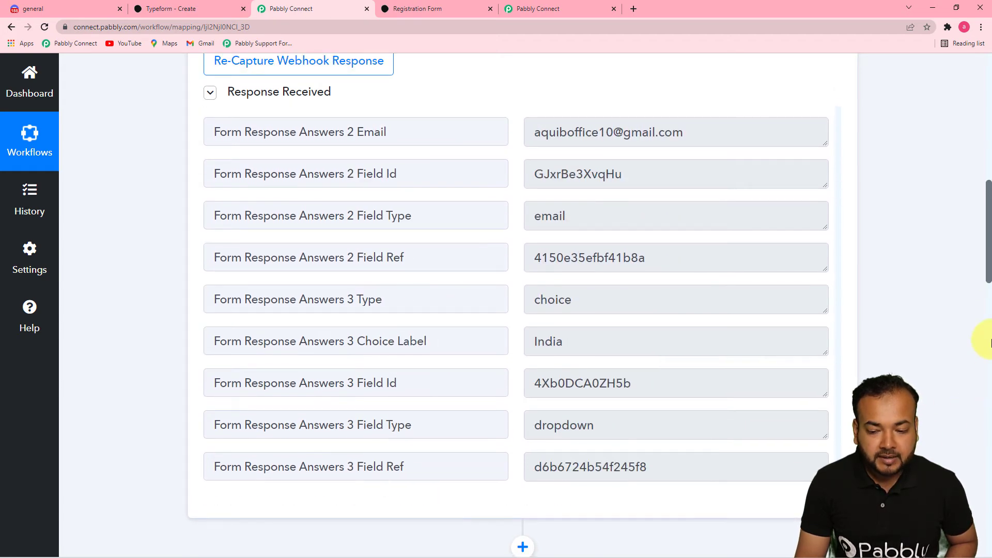
scroll(988, 289, down, 1)
drag(987, 289, 951, 444)
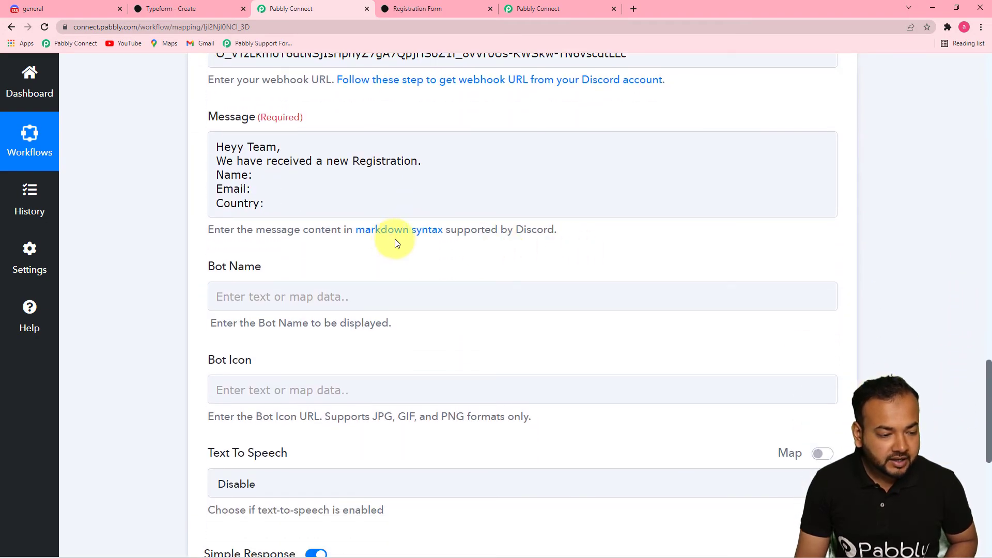
click(283, 202)
click(256, 174)
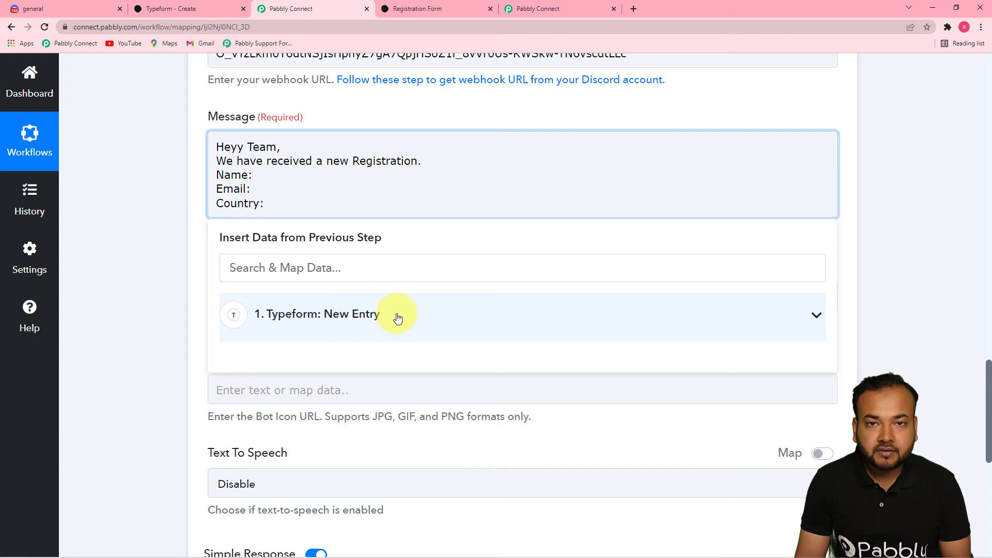
Step: Insert the respondent's first-name answer (Answers 1 Text) after Name: in the message
click(411, 328)
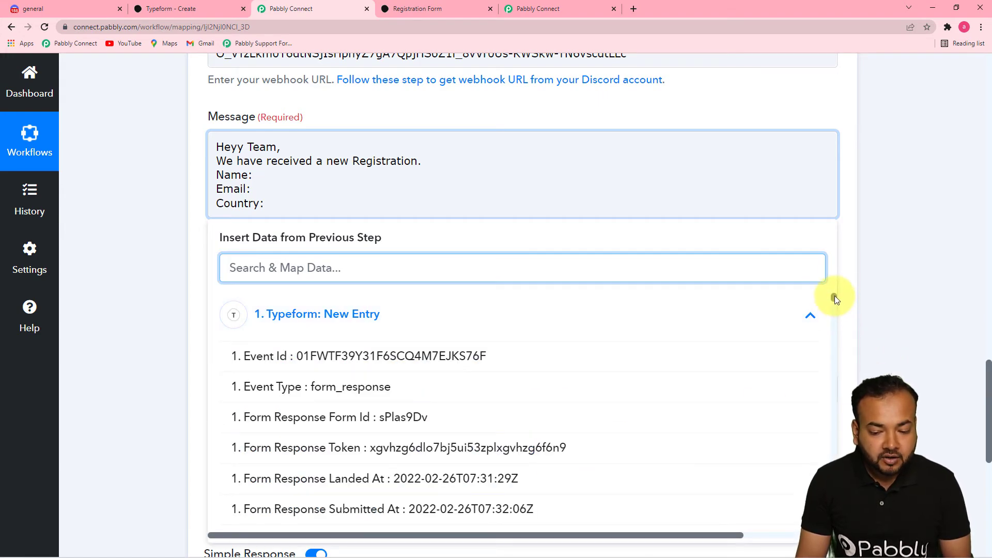
drag(835, 296, 836, 514)
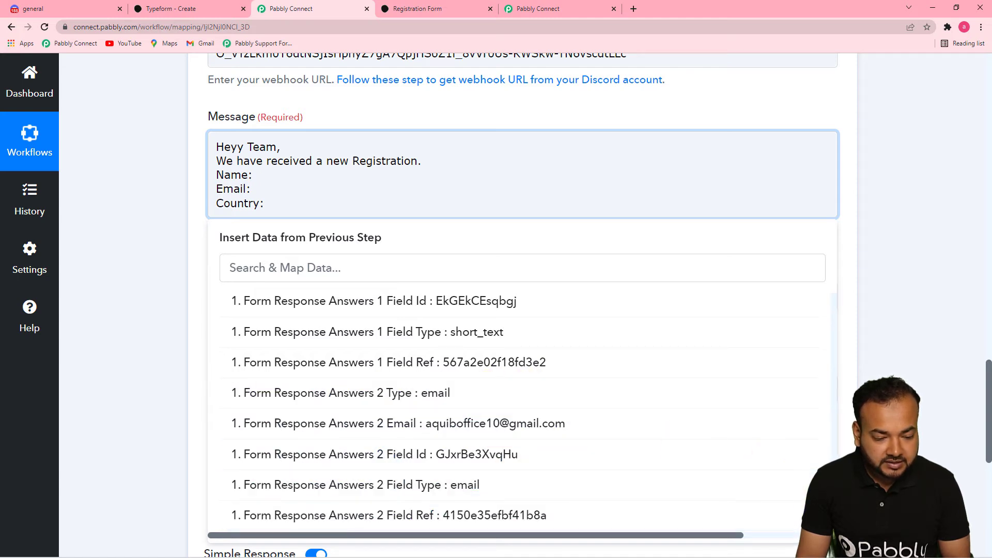
scroll(517, 408, up, 2)
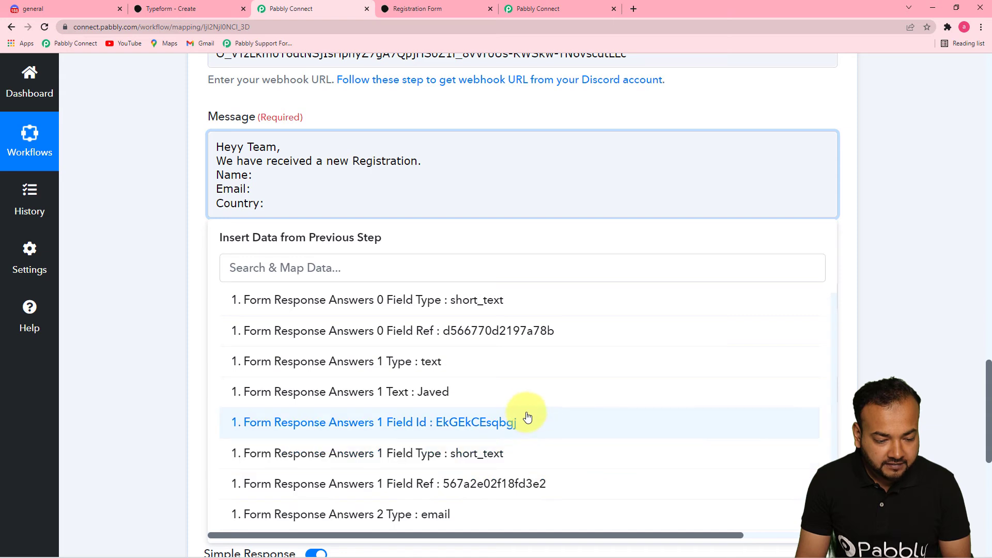
scroll(527, 417, up, 1)
scroll(524, 414, up, 1)
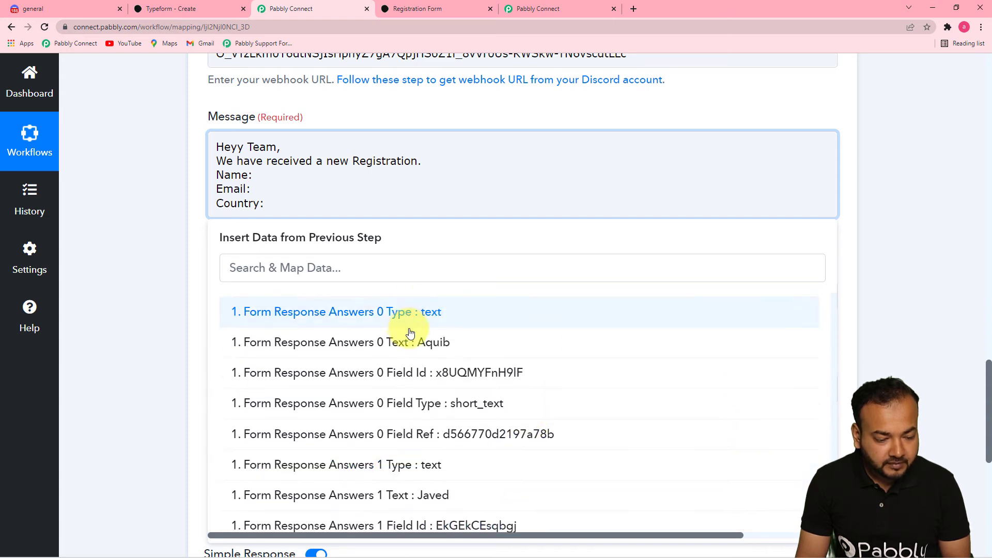
click(444, 348)
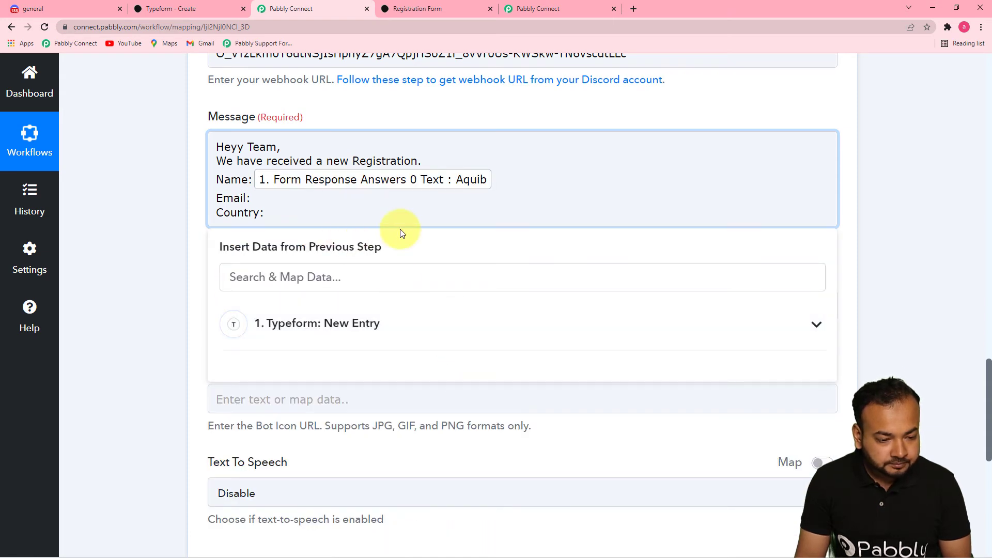
Step: Append the respondent's last-name answer to the Name line
click(511, 183)
click(481, 325)
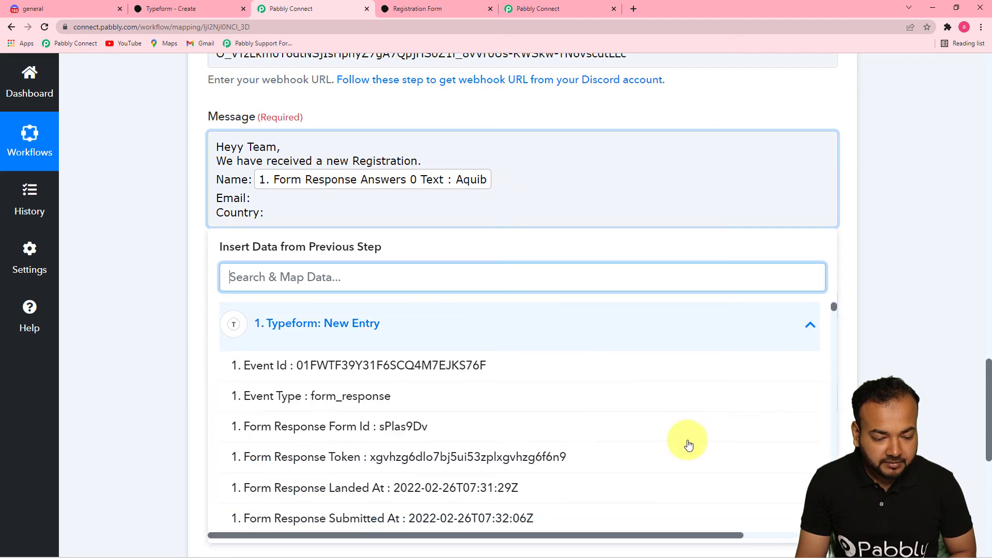
drag(833, 308, 837, 476)
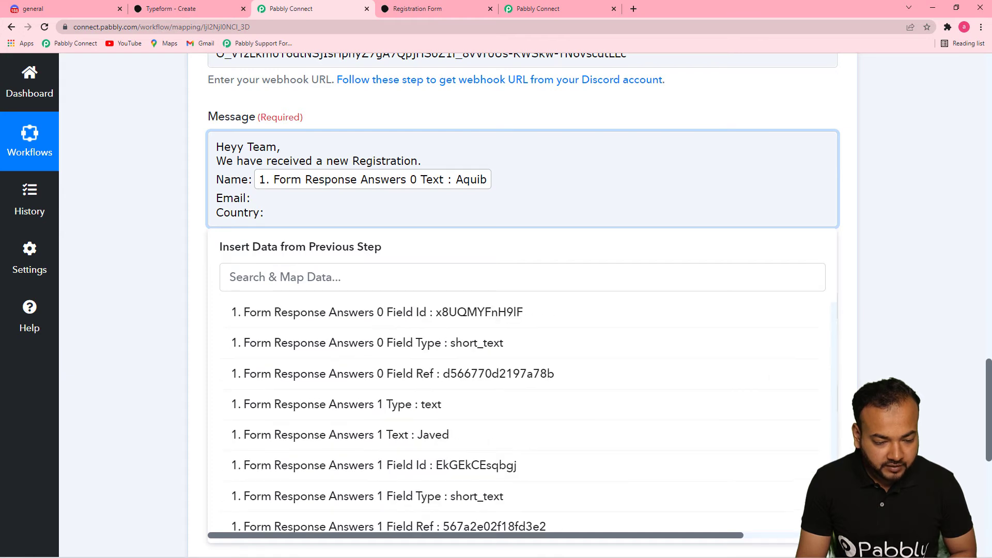
click(558, 434)
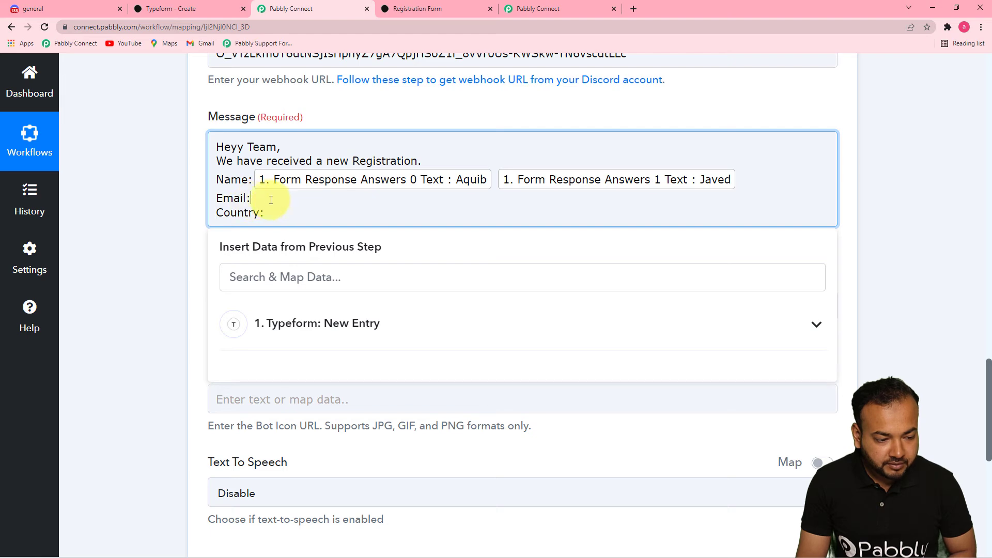
click(337, 345)
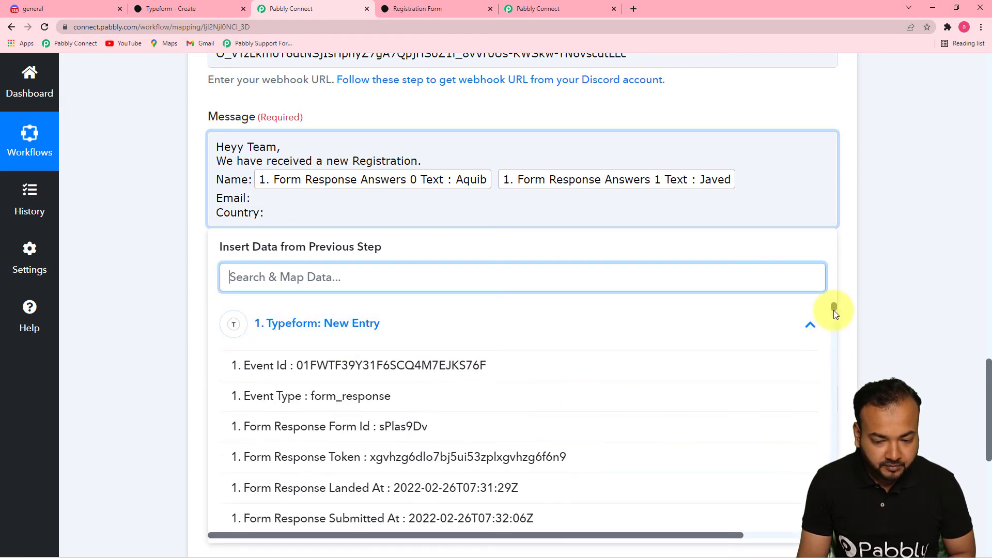
Step: Map Email: to 'Answers 2 Email' and Country: to 'Answers 3 Choice Label' (India)
drag(834, 308, 834, 521)
click(542, 491)
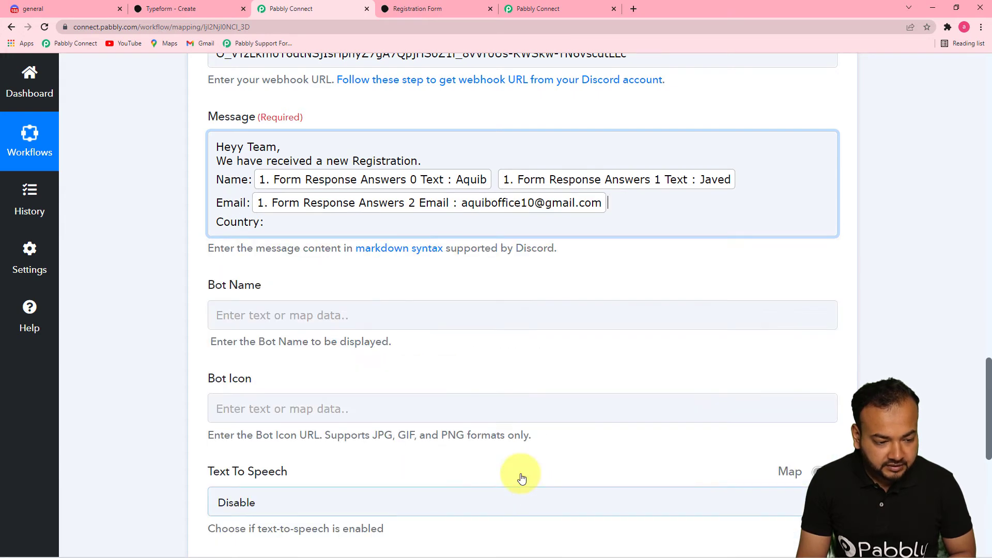
click(285, 226)
click(704, 330)
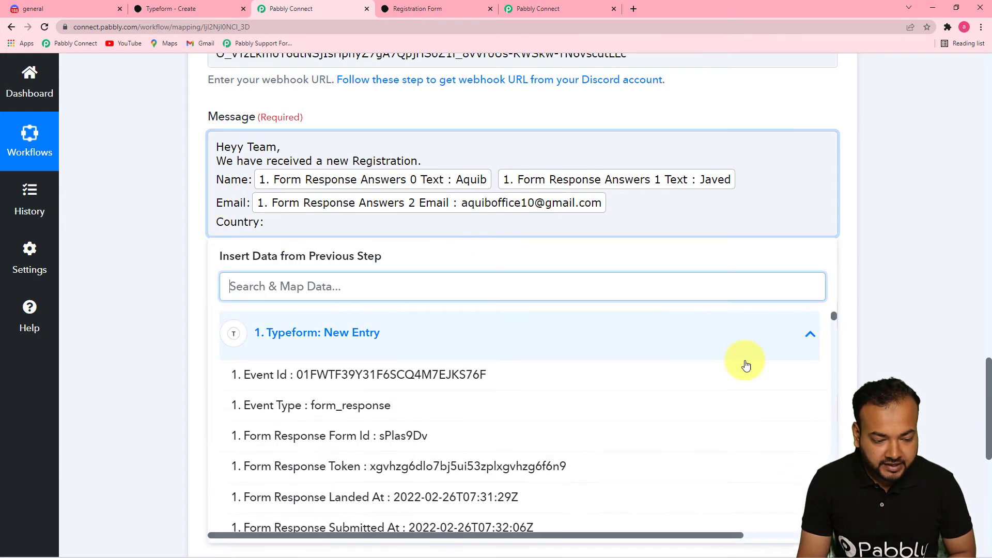
drag(834, 317, 834, 521)
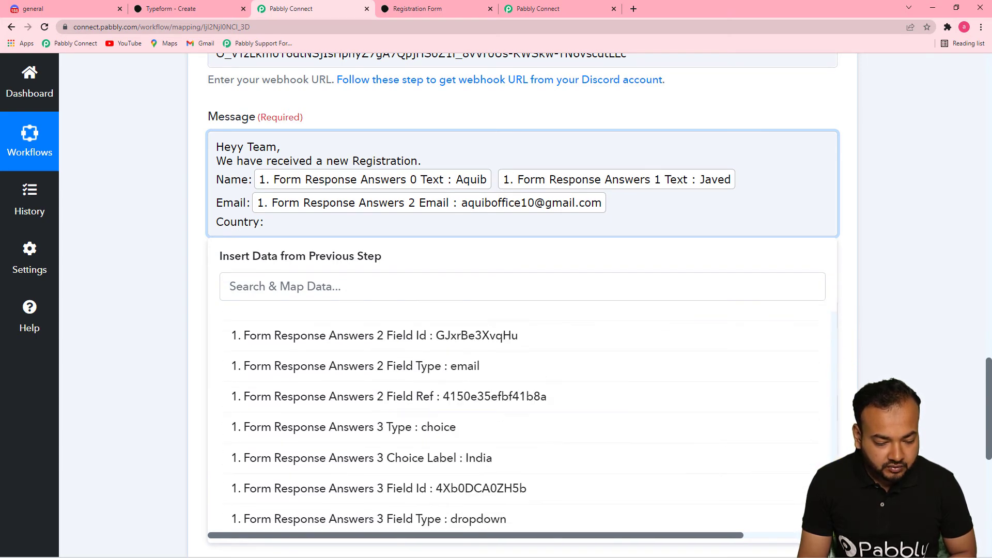
click(565, 458)
click(168, 251)
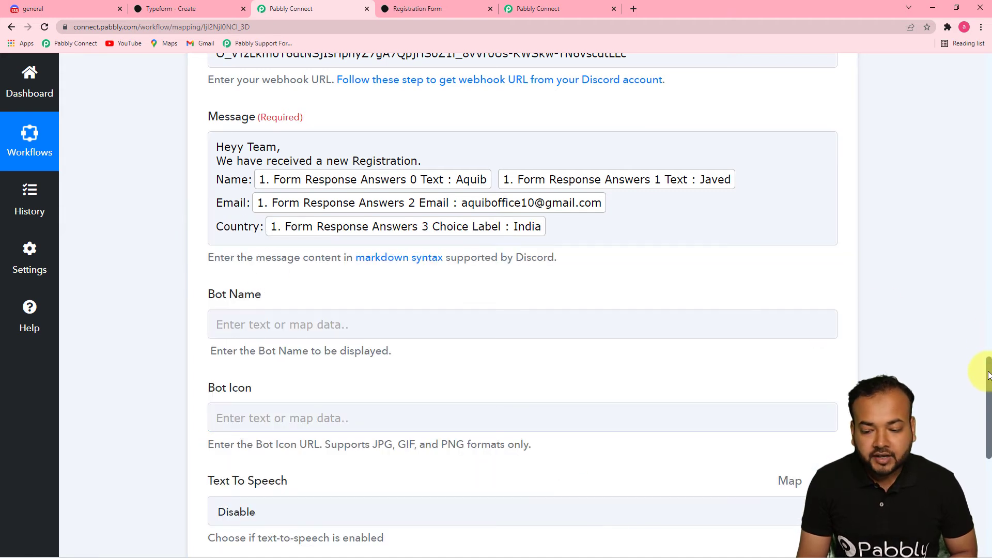
drag(987, 365, 989, 389)
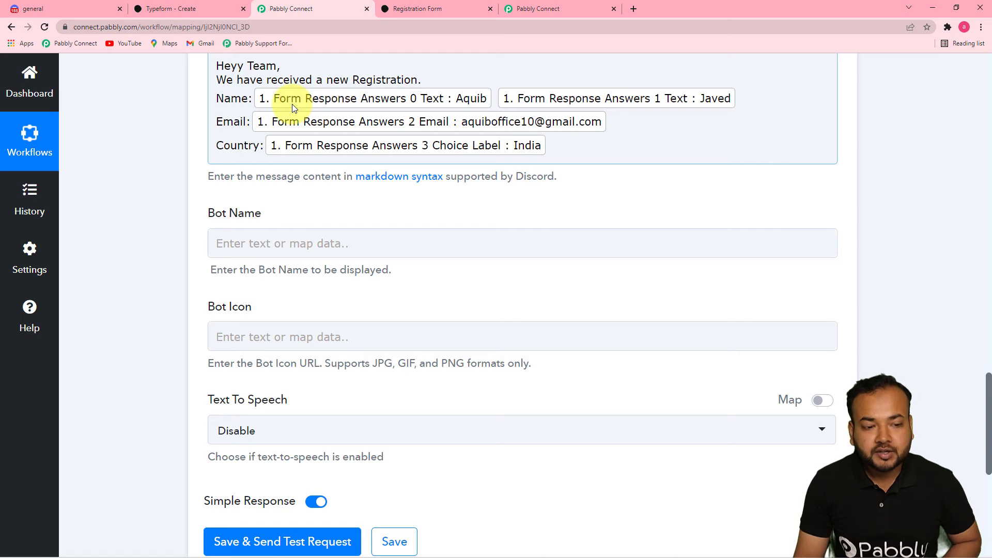
Step: Set Bot Name to 'Typeform', keep Text To Speech on Disable, and switch to Discord
click(403, 247)
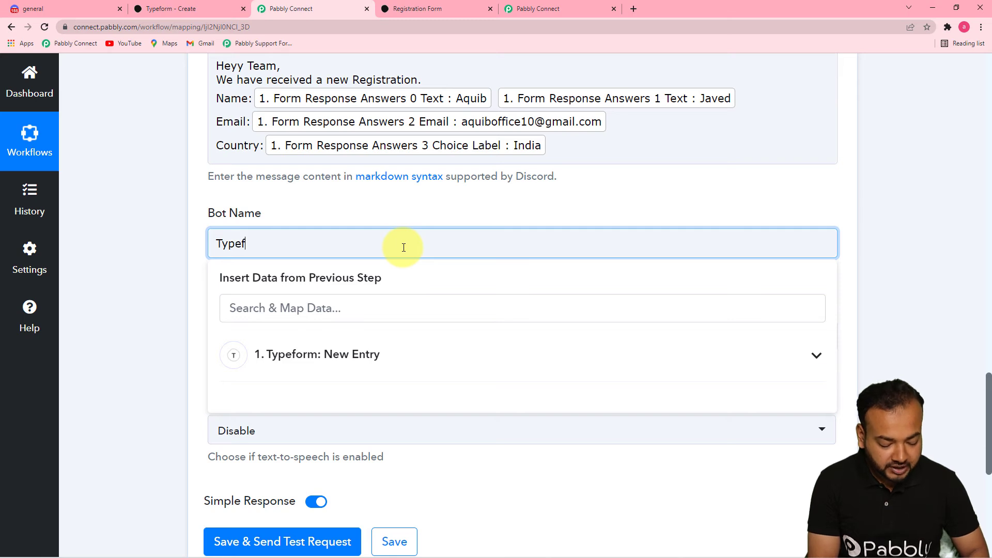
click(100, 243)
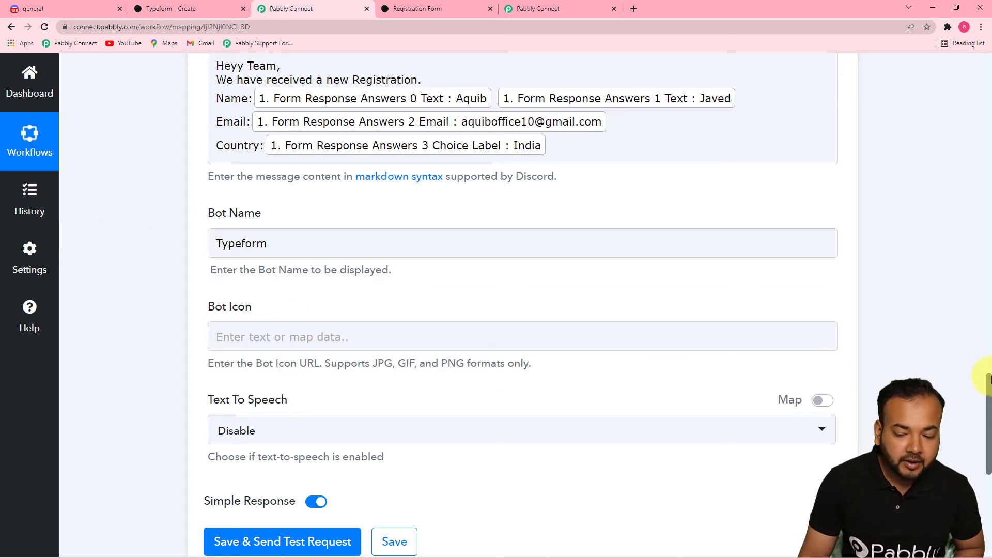
drag(989, 388, 989, 421)
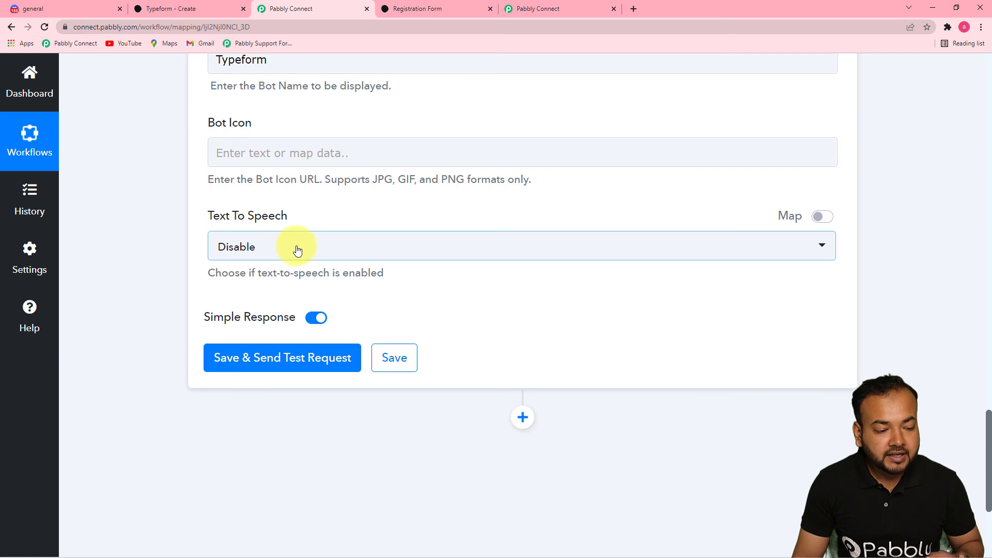
click(321, 250)
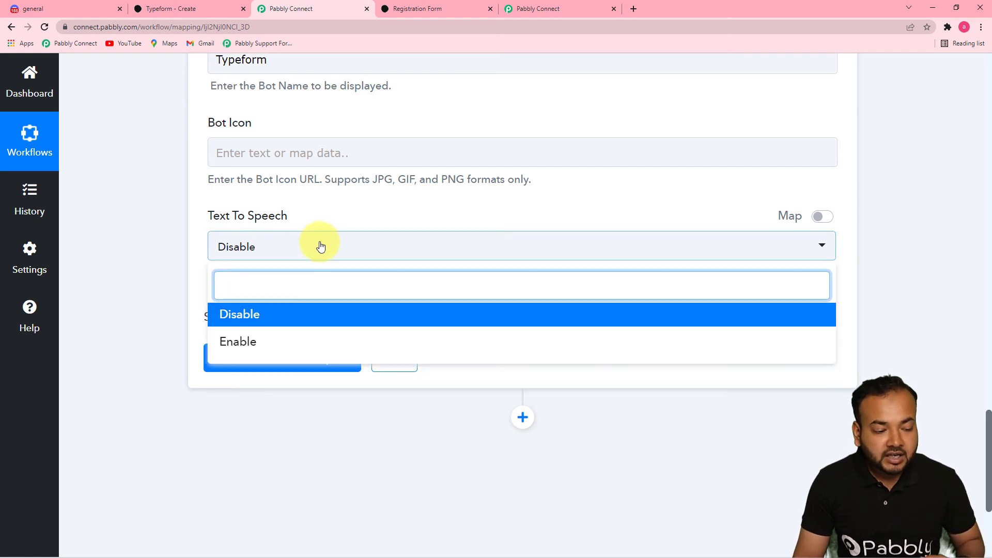
click(228, 316)
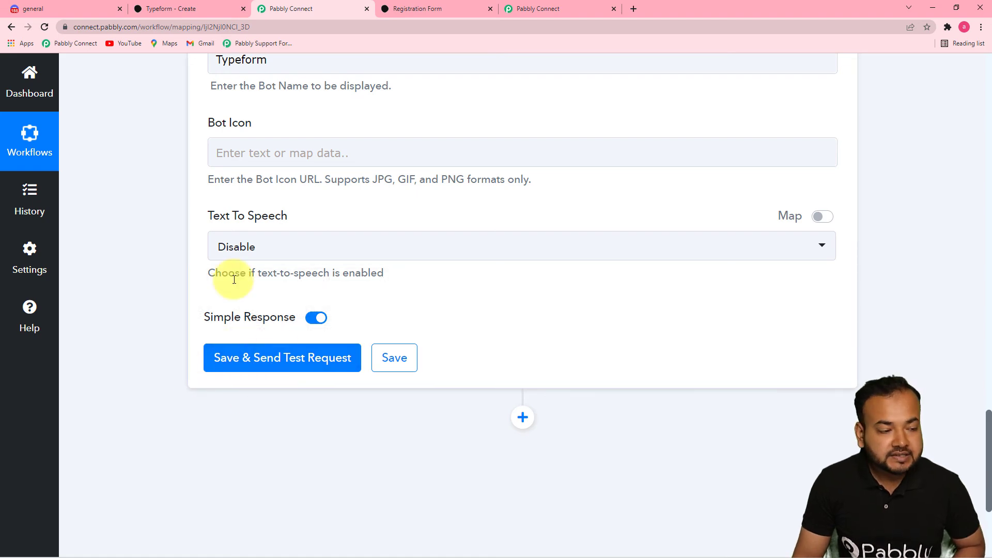
click(62, 12)
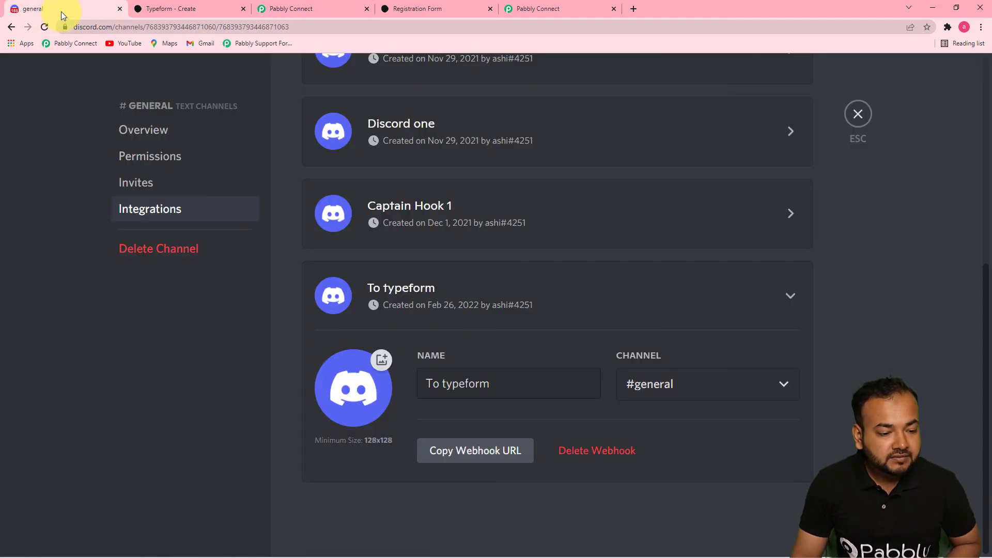
click(864, 122)
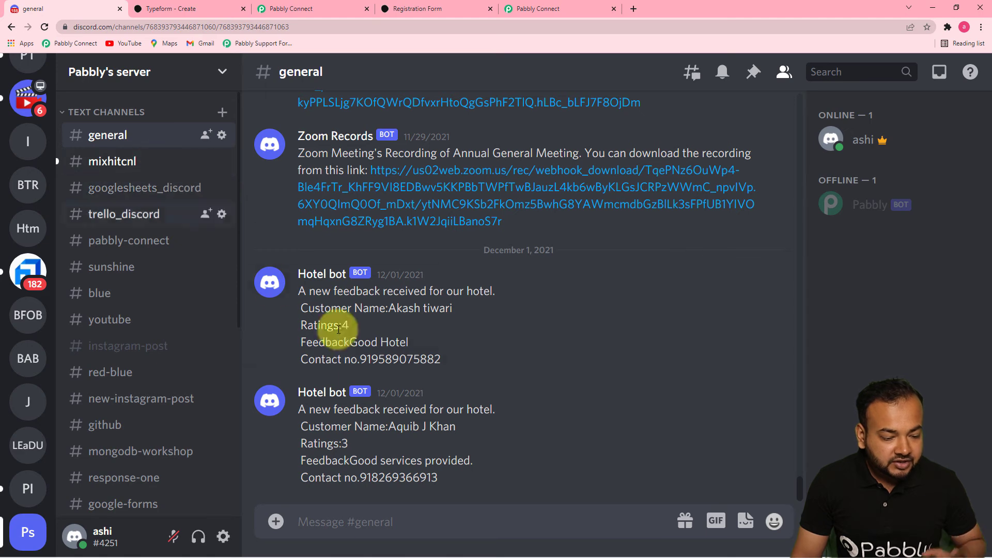
click(533, 12)
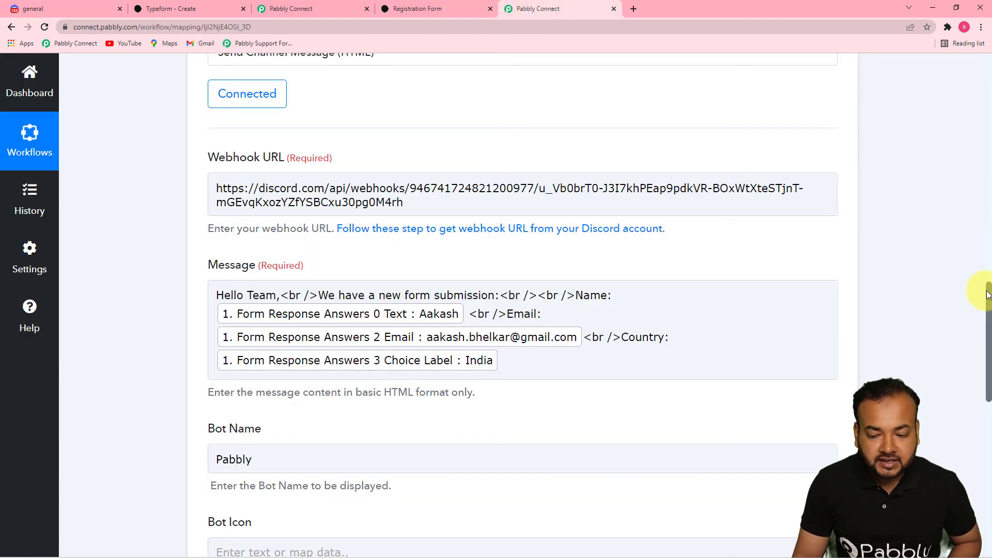
drag(987, 295, 981, 377)
scroll(665, 258, down, 3)
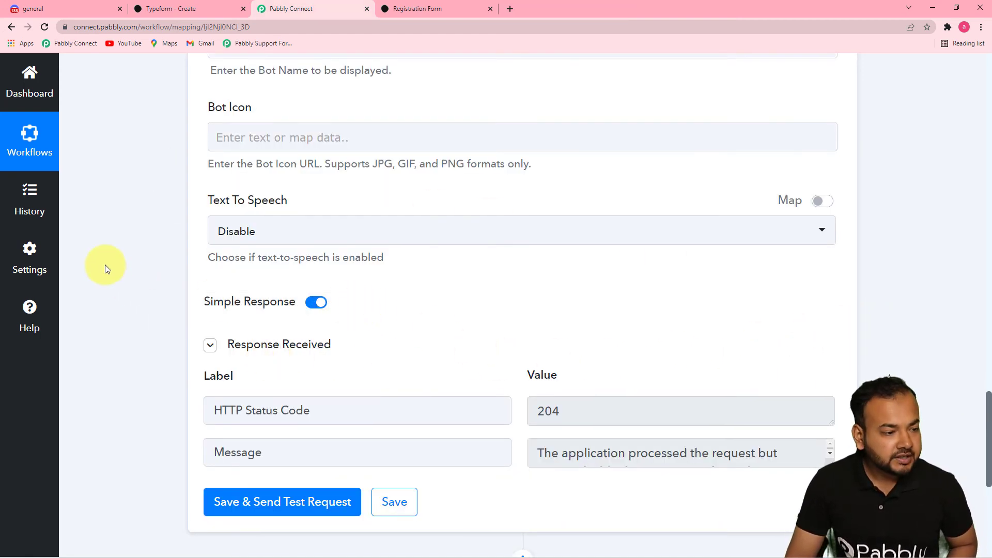
click(85, 7)
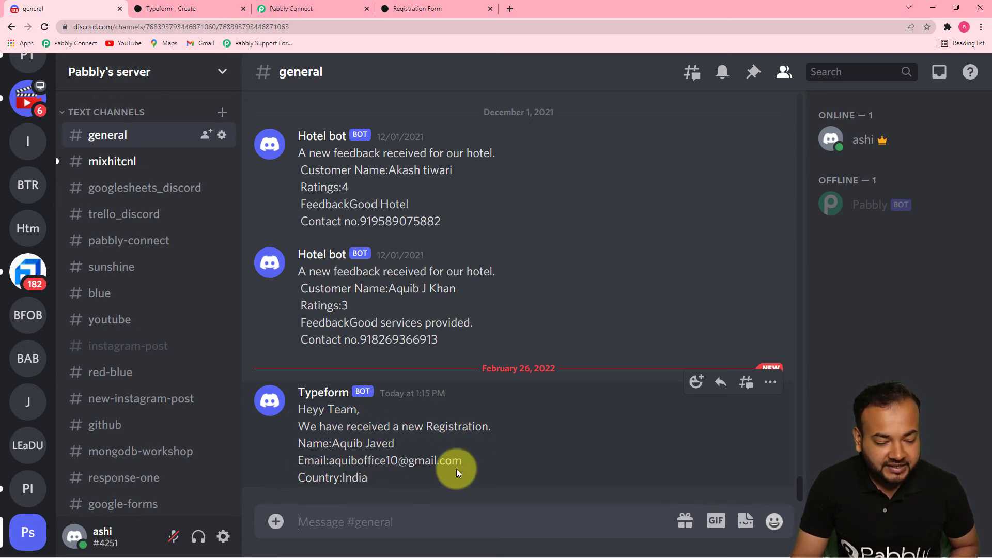
click(308, 13)
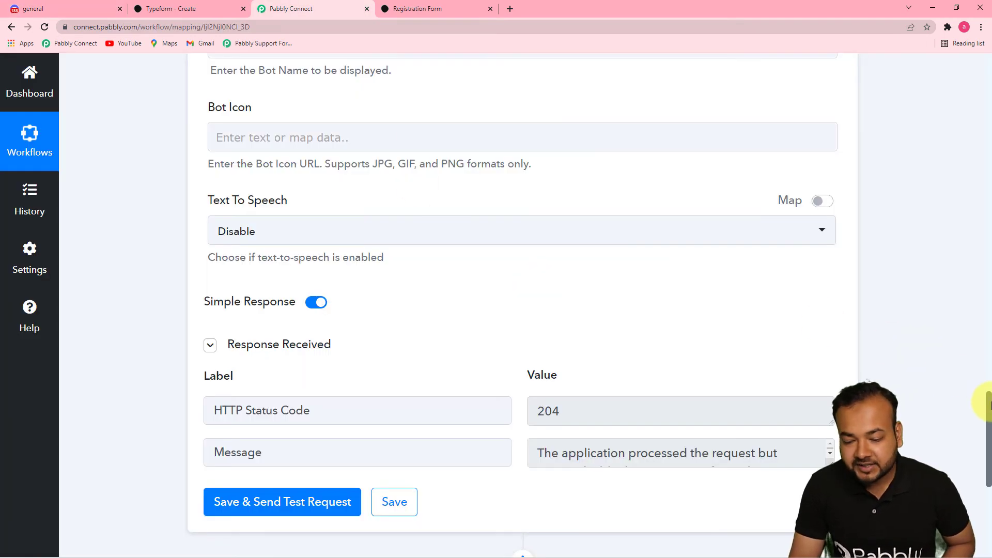
drag(987, 398, 967, 348)
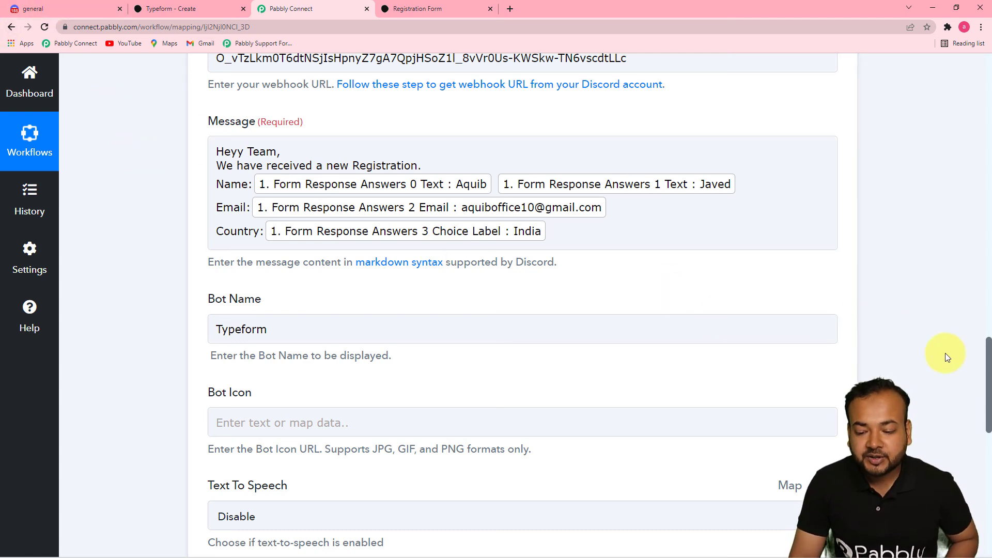
Step: Review the Typeform trigger and Discord Webhook URL settings, then view the posted message in #general
drag(988, 355, 962, 268)
scroll(960, 264, down, 9)
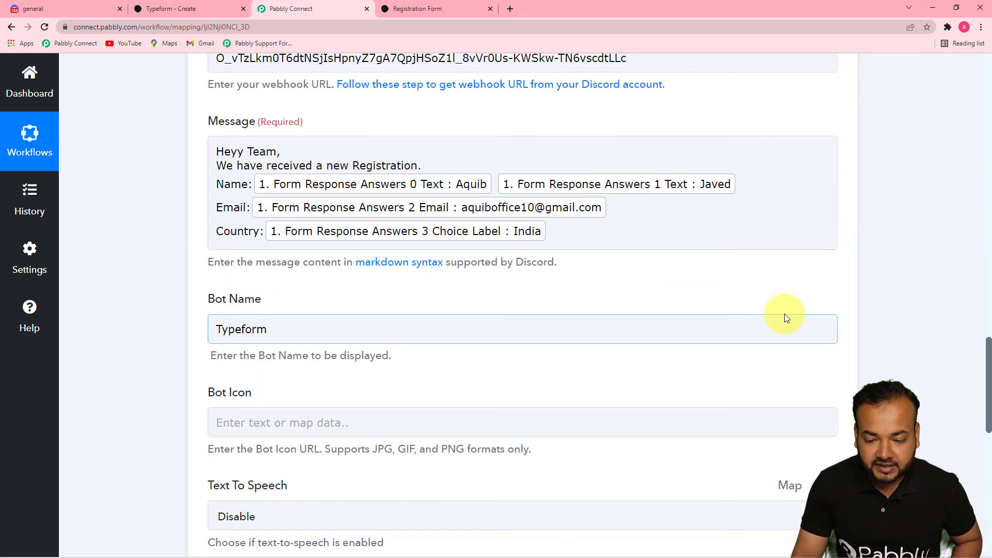
drag(987, 355, 926, 114)
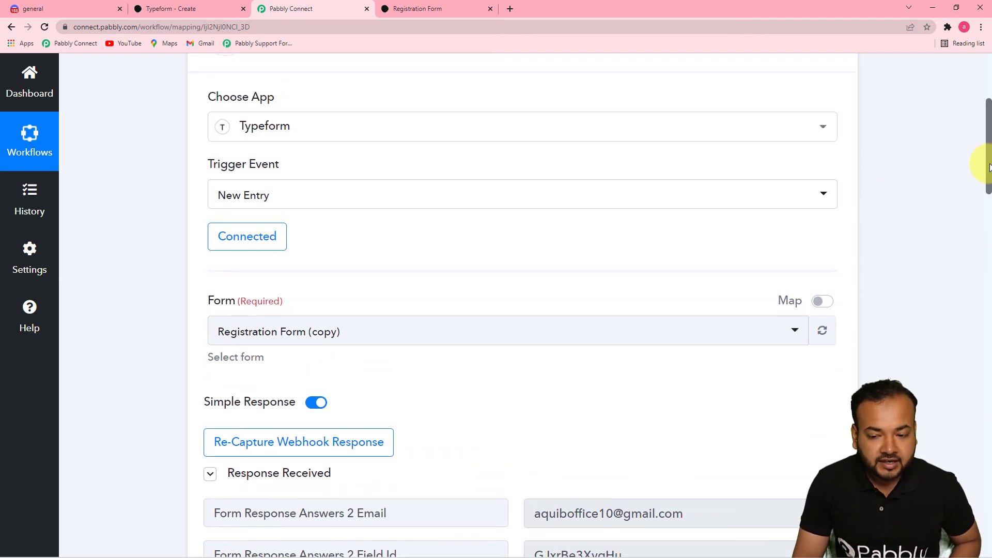
drag(988, 166, 987, 200)
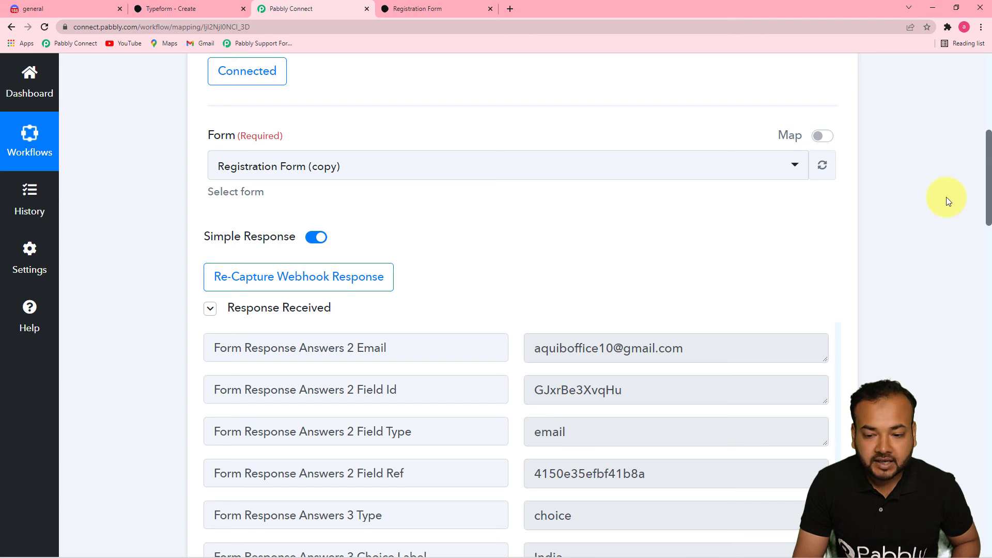
drag(988, 184, 989, 364)
click(656, 215)
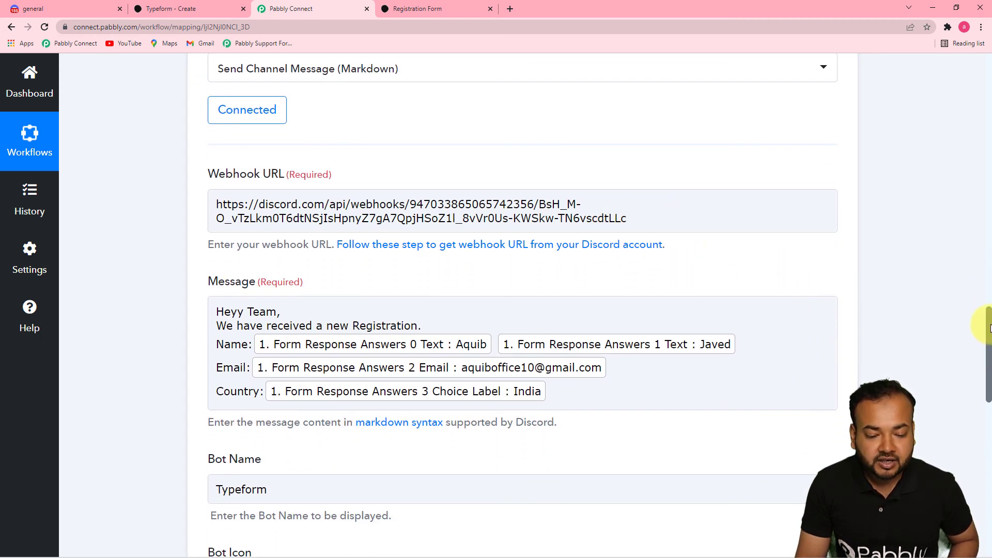
drag(988, 329, 988, 358)
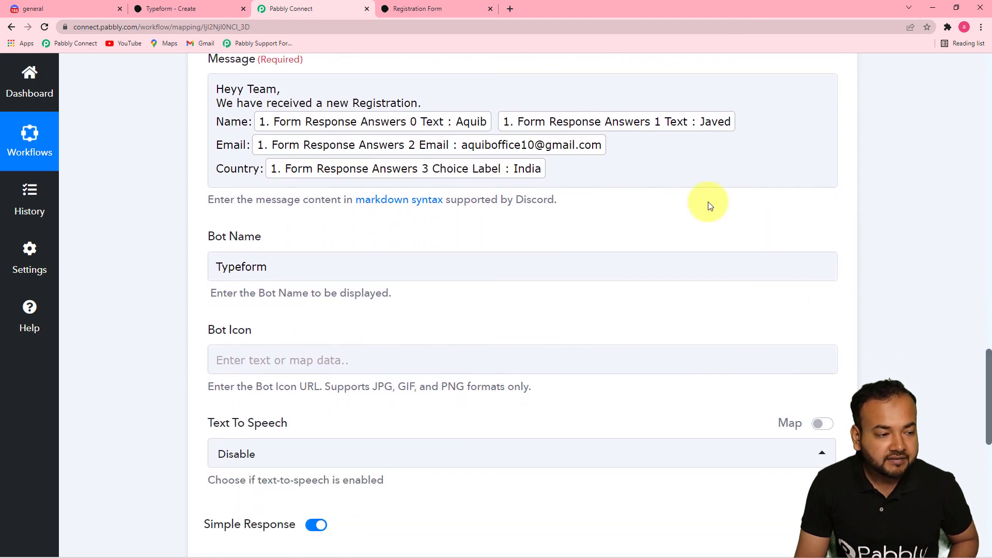
click(38, 9)
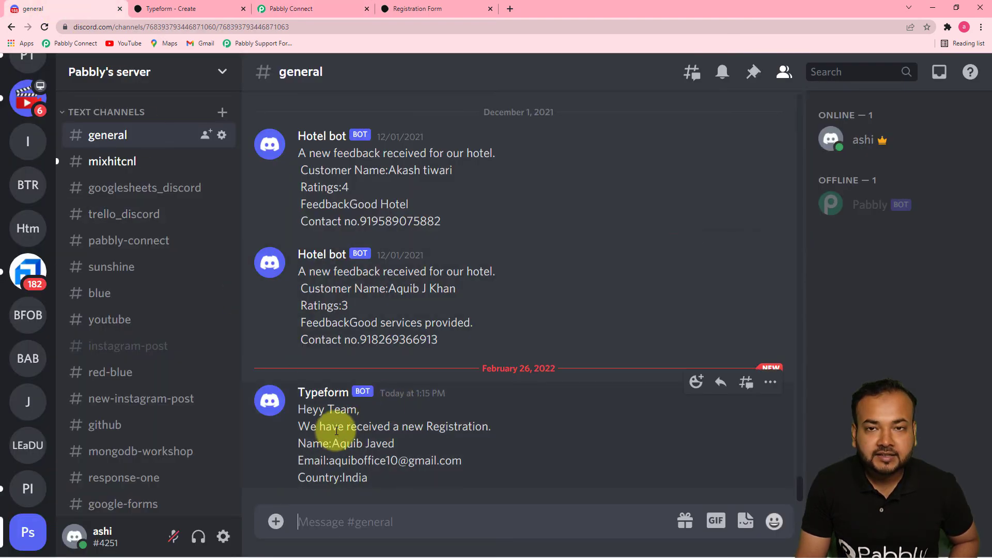
click(307, 9)
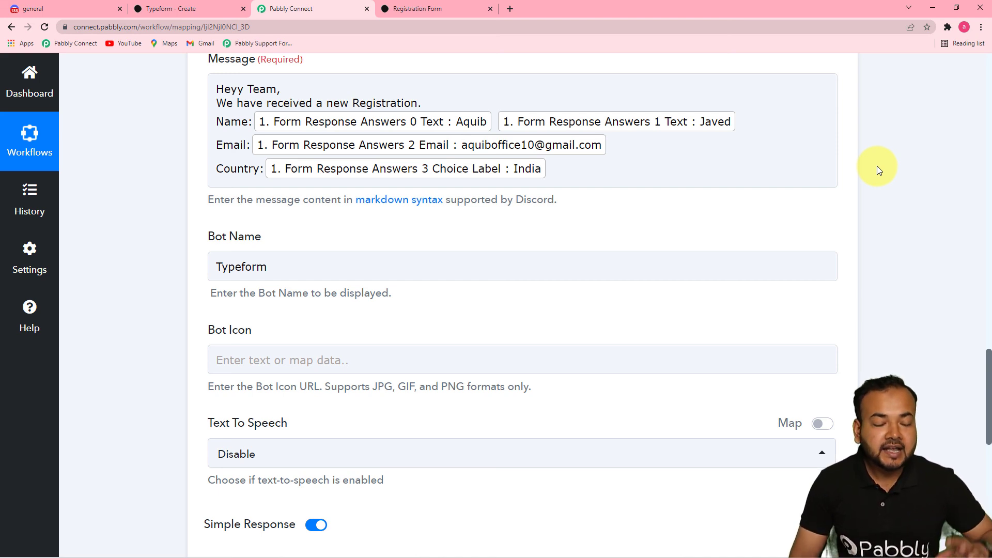
click(171, 9)
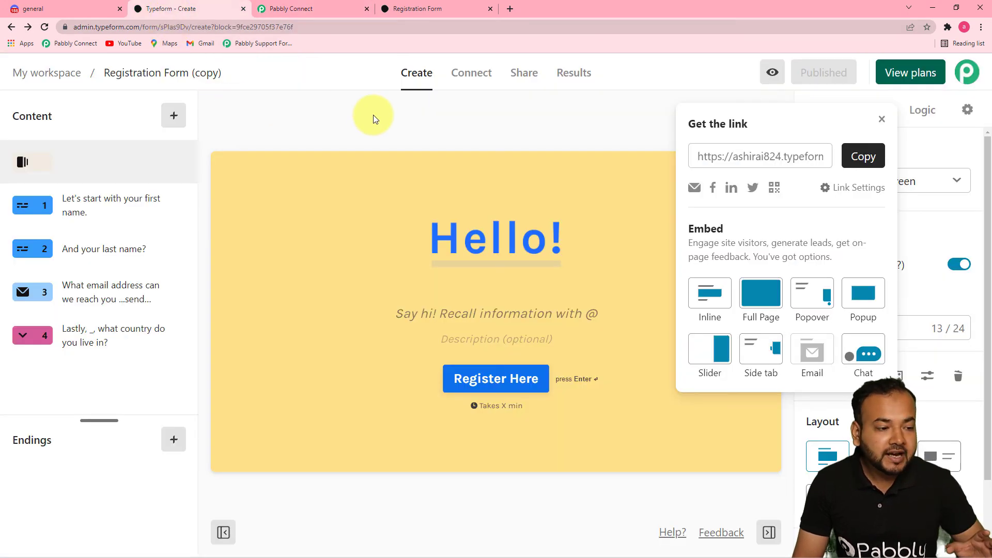
click(46, 9)
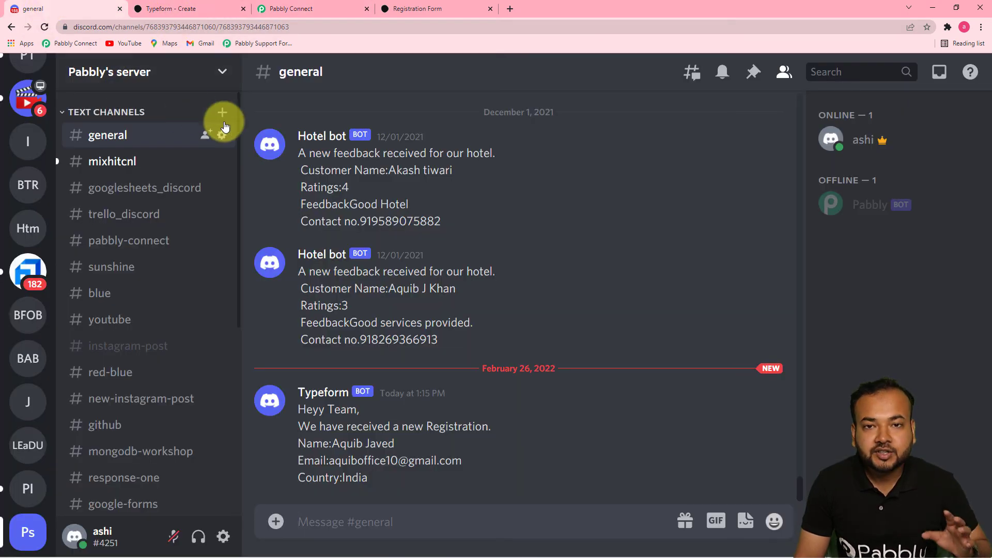